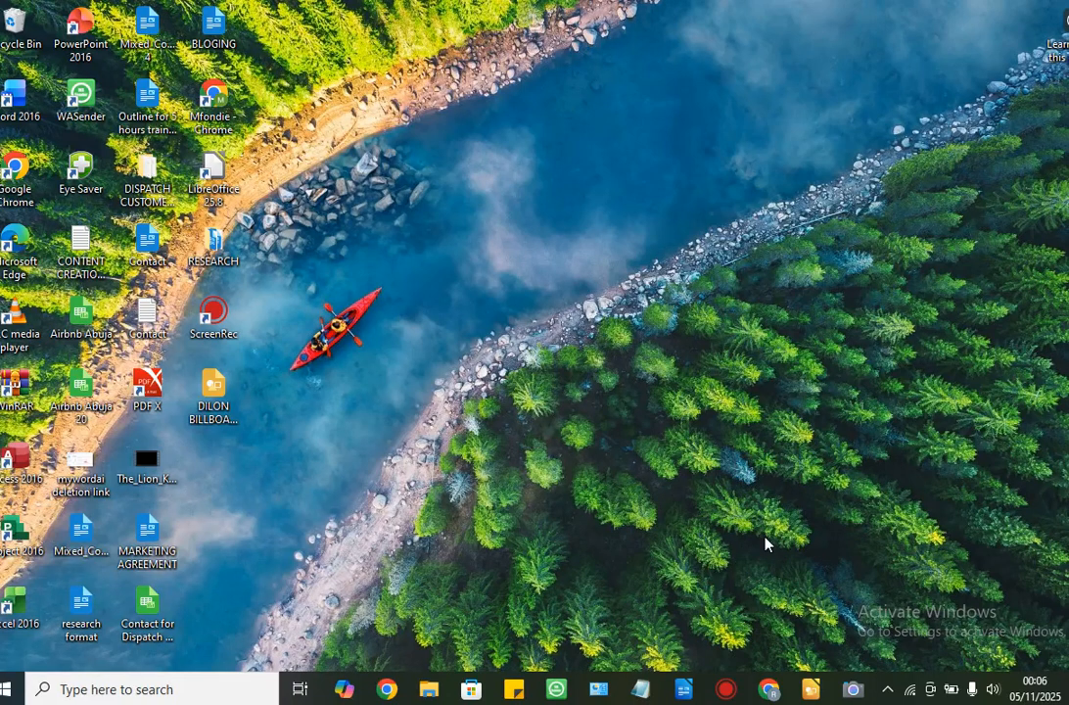
- Switch to Chrome and start the Research Writer chat with the suggested prompt "Start Writing My Research Now!"
left_click(770, 688)
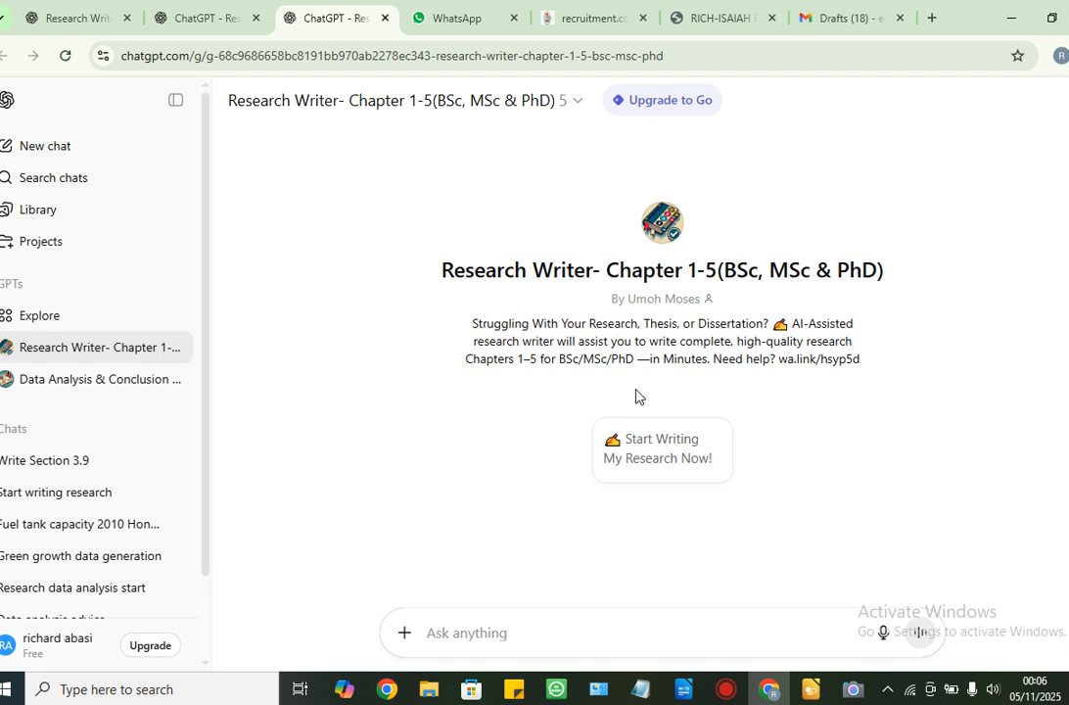
left_click(671, 471)
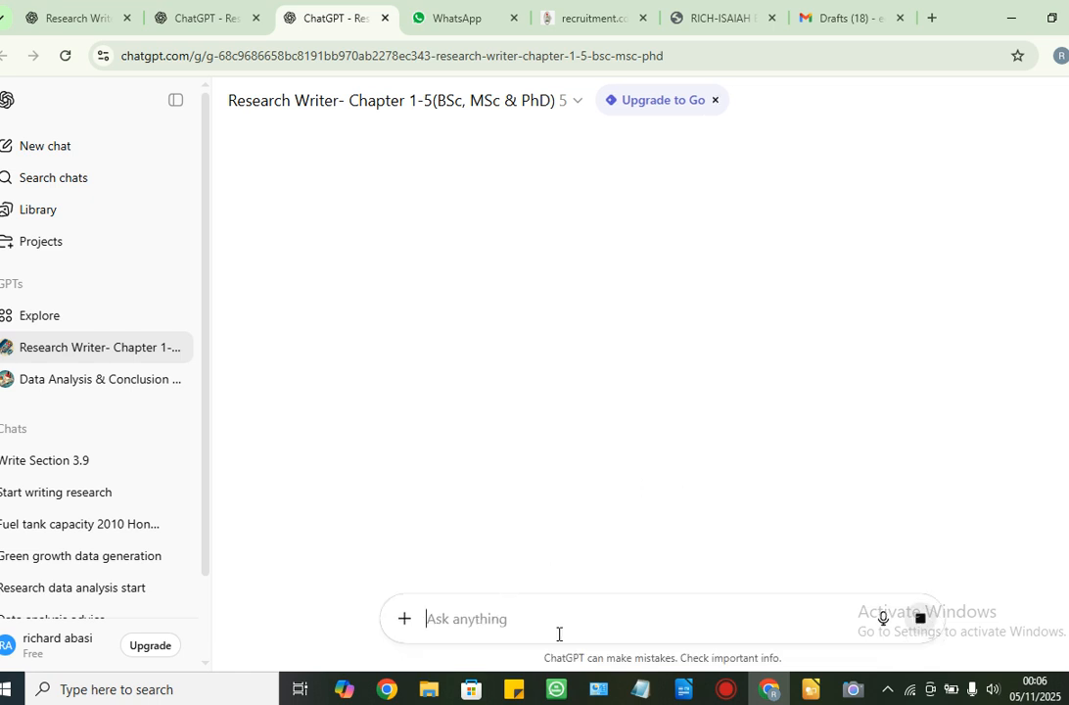
- Send the six research details prepared in Notepad, covering Importance of Audit in Manufacturing Firm, Nigerian Bottling Company Plc, mixed-method study and APA 7th Edition
left_click(650, 690)
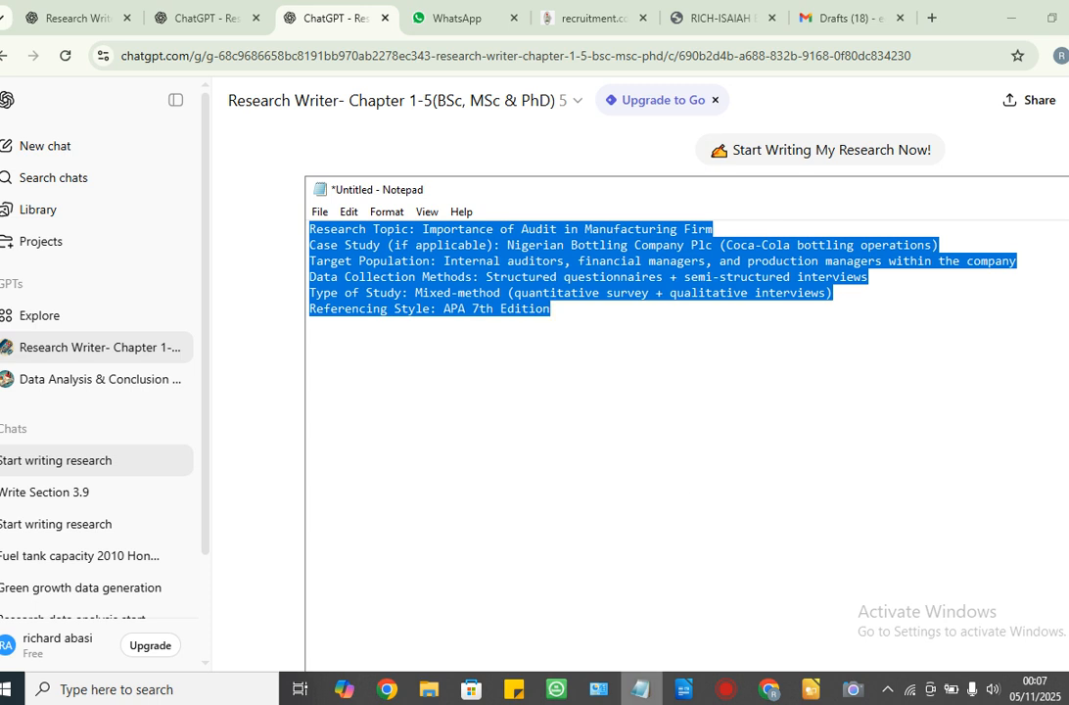
left_click(646, 684)
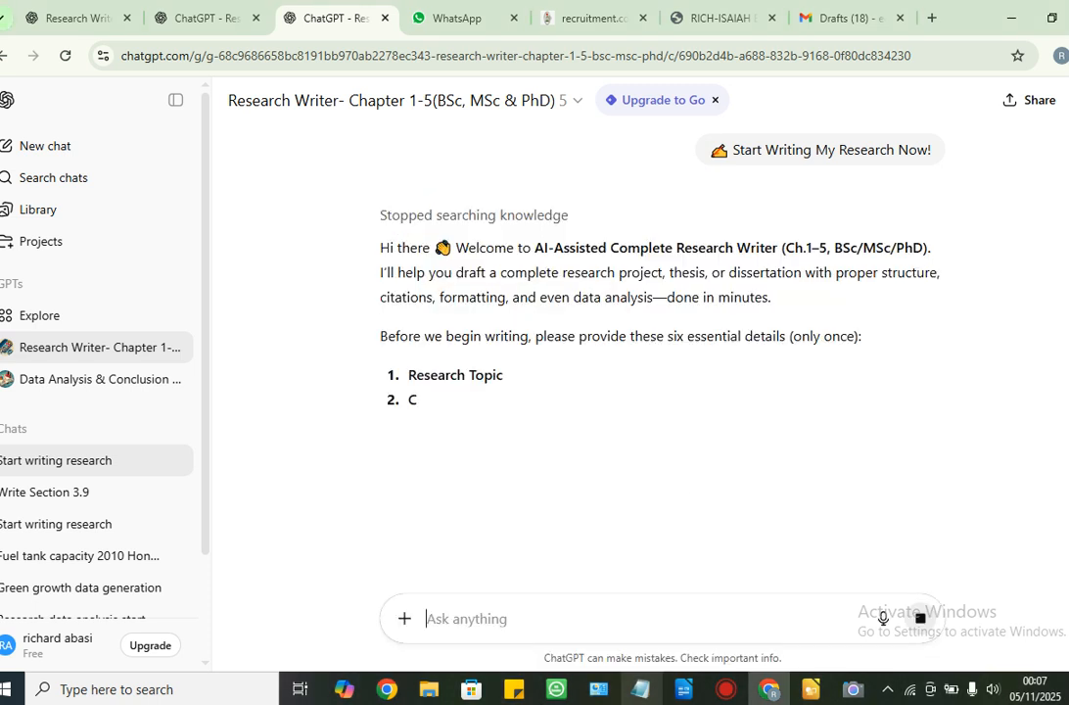
left_click(607, 616)
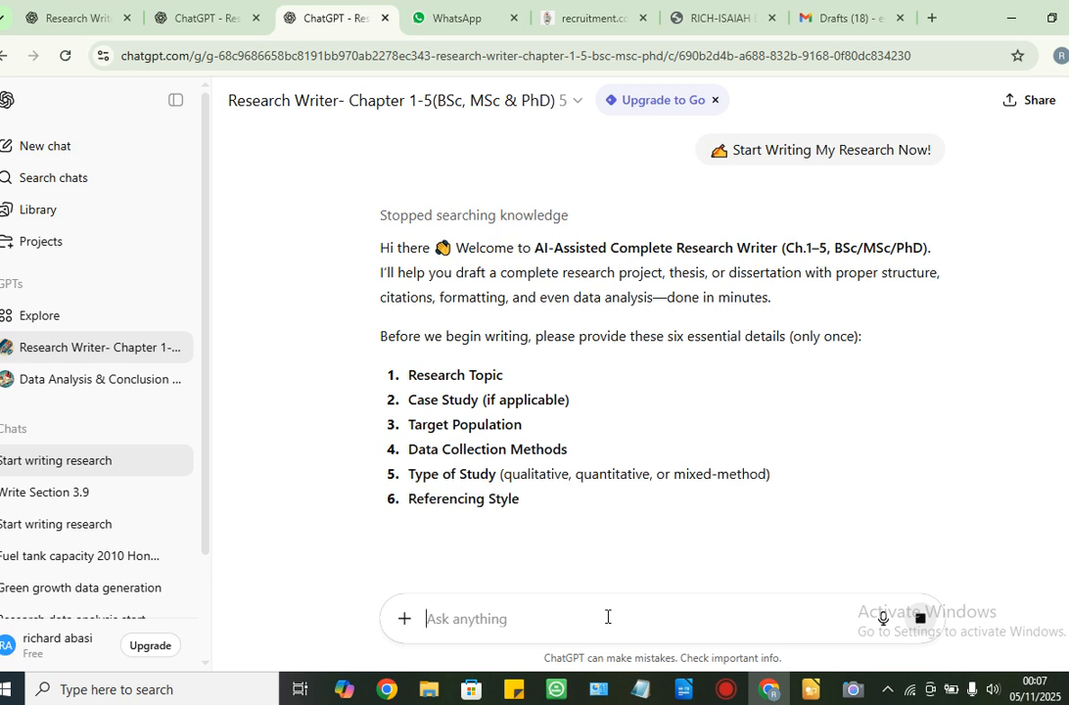
type("Research Topic: Importance of Audit in Manufacturing Firm Case Study (if applicable): Nigerian Bottling Company Plc (Coca-Cola bottling operations) Target Population: Internal auditors, financial managers, and production managers within the company Data Collection Methods: Structured questionnaires + semi-structured interviews Type of Study: Mixed-method (quantitative survey + qualitative interviews) Referencing Style: APA 7th Edition")
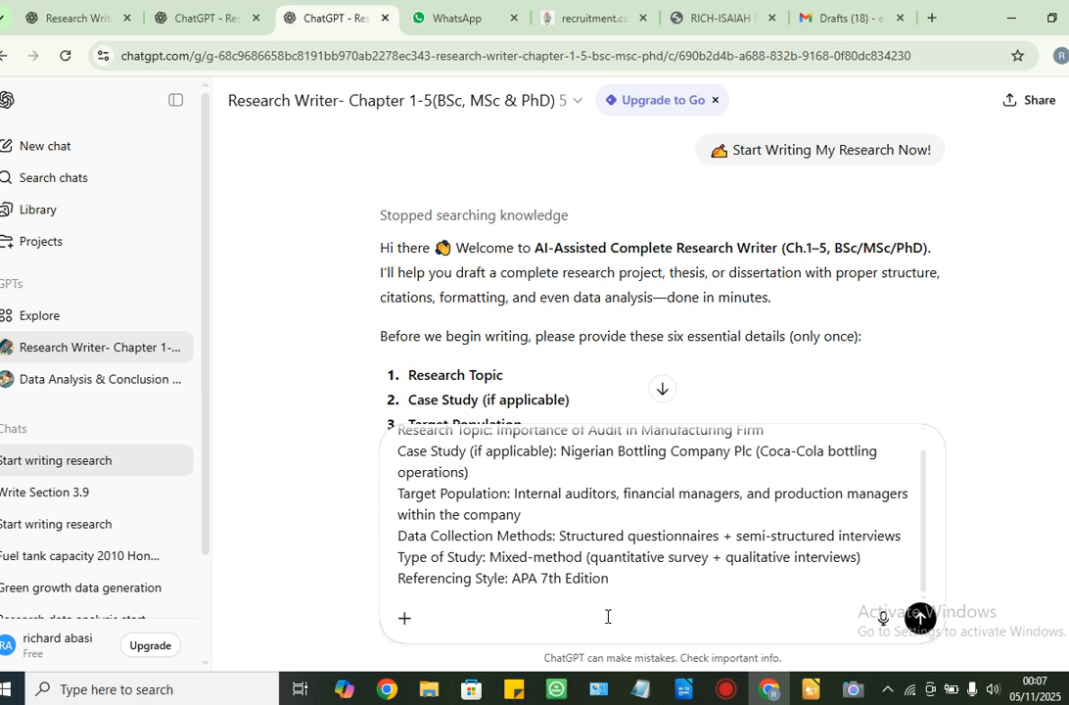
key("Return")
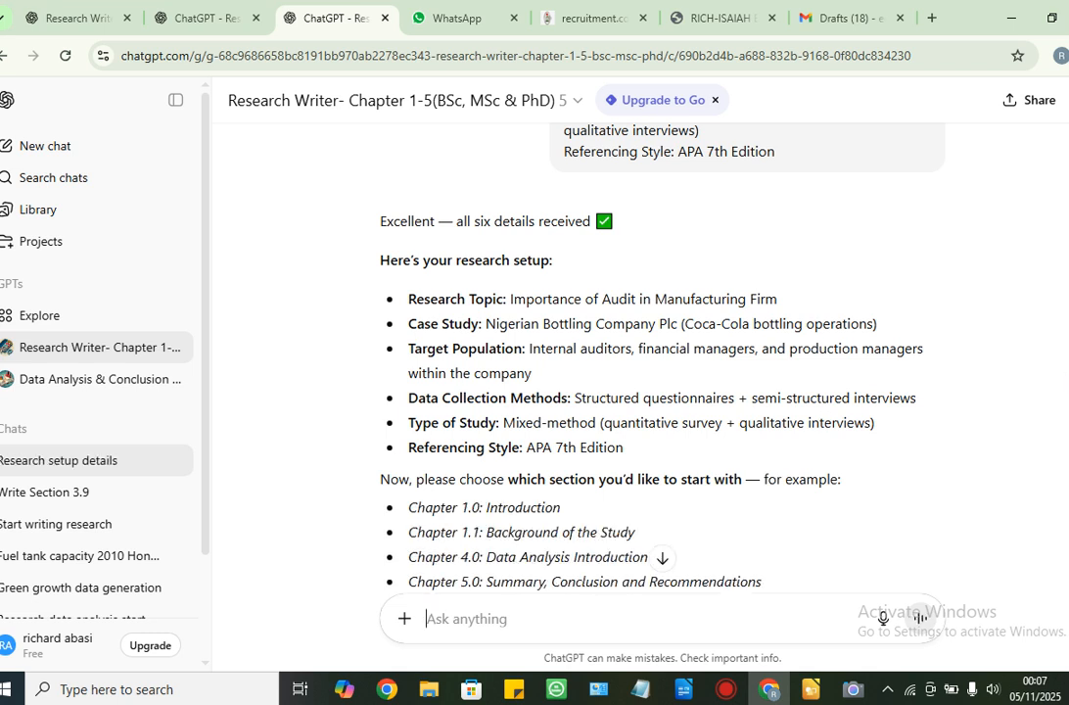
- Ask the research writer to begin with section 3.0
scroll(641, 372, "down", 2)
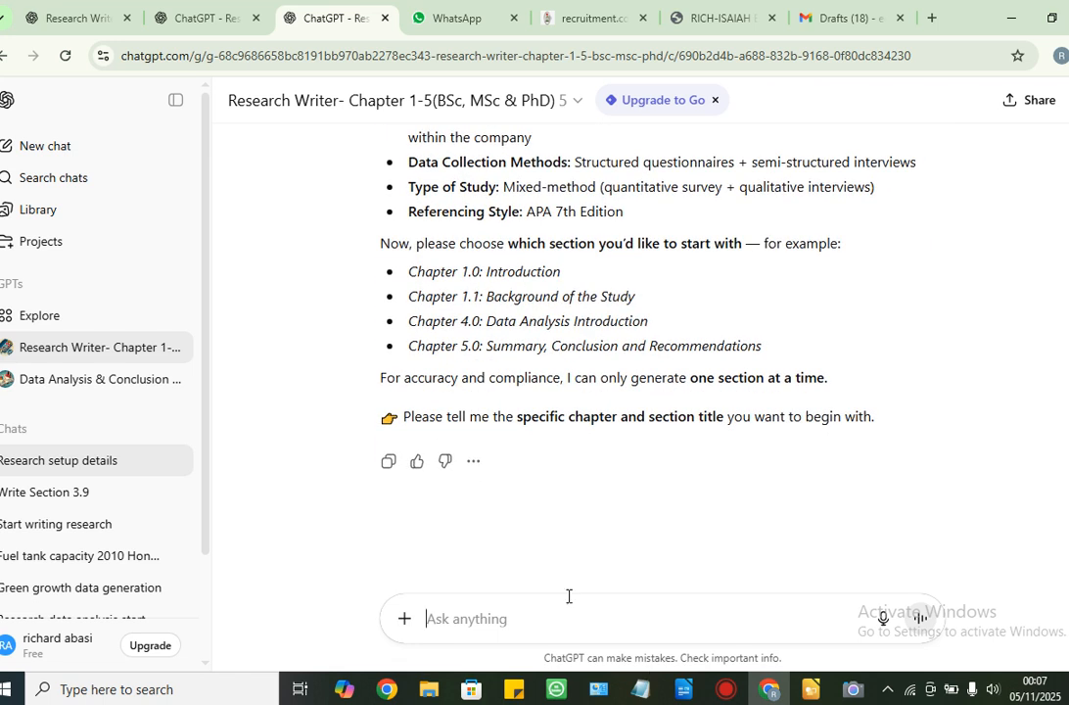
type("3")
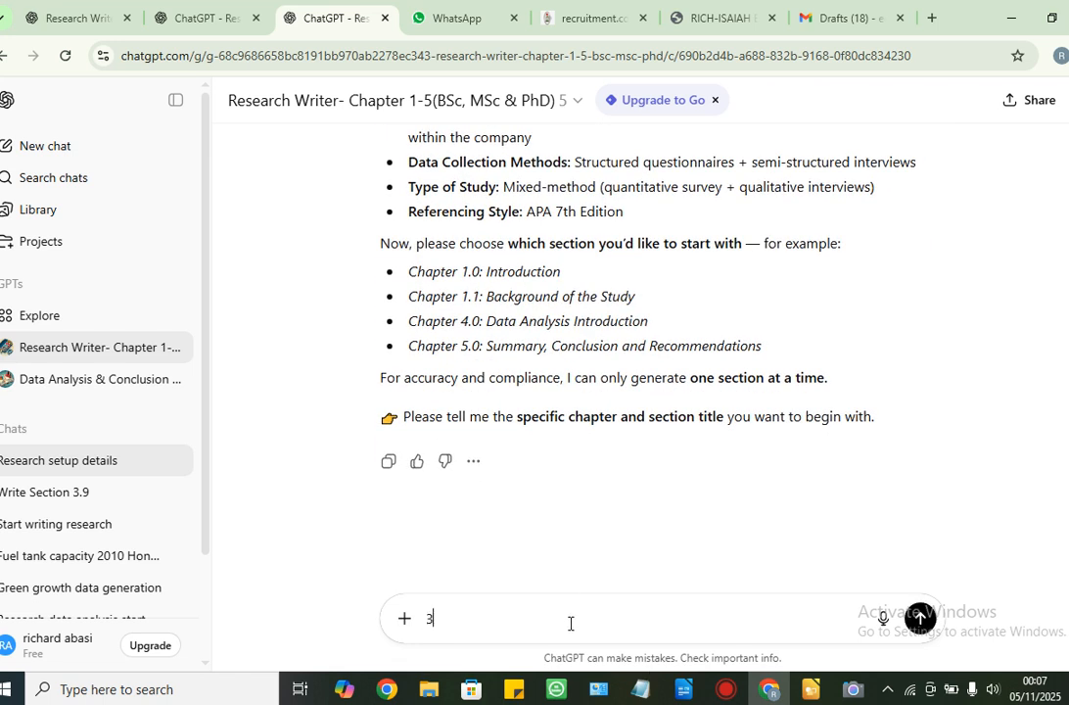
type(".0")
key("Return")
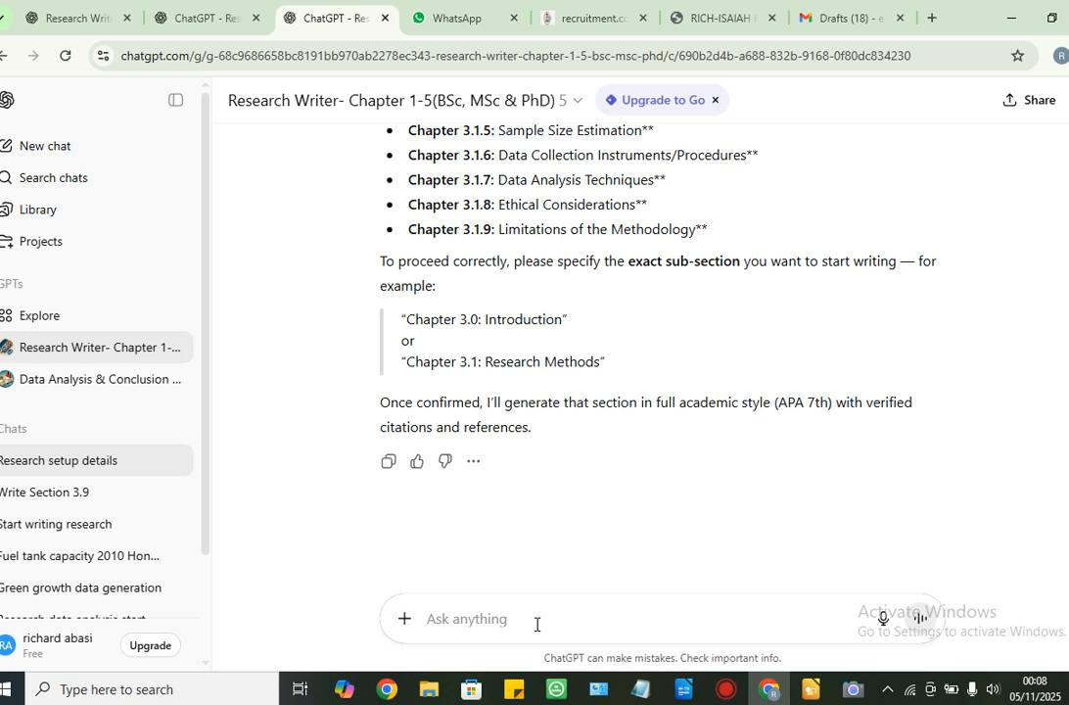
- Specify sub-section 3.0 and reply "next" to have the Chapter 3.0 Introduction (Research Methodology) written
type("3.0")
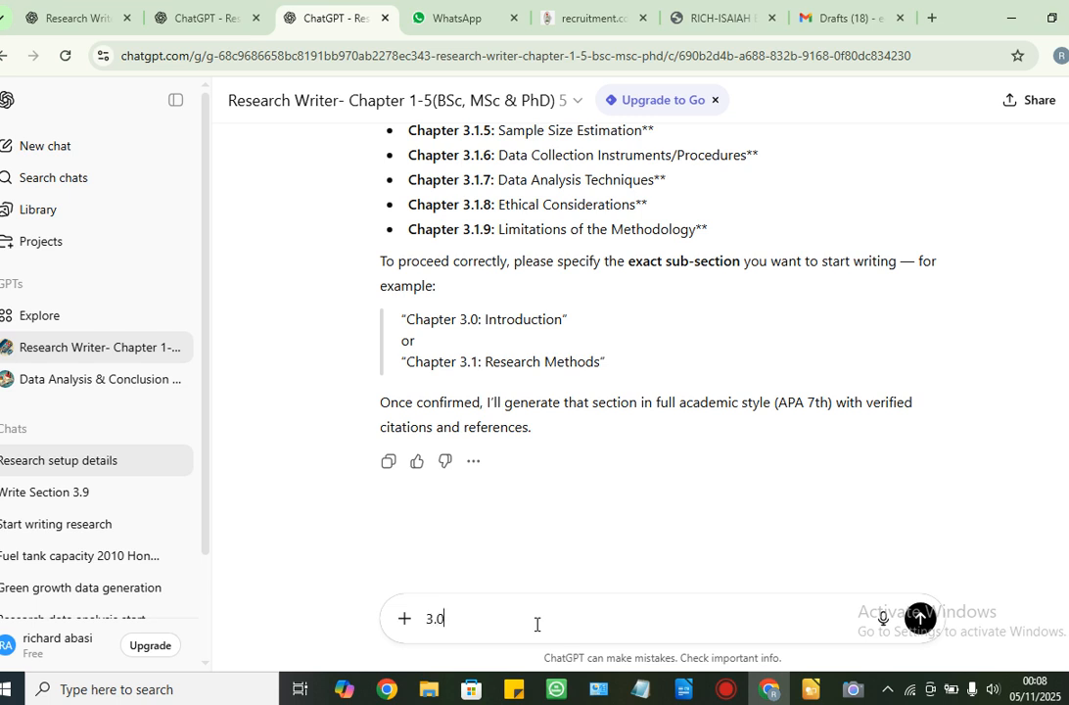
key("Return")
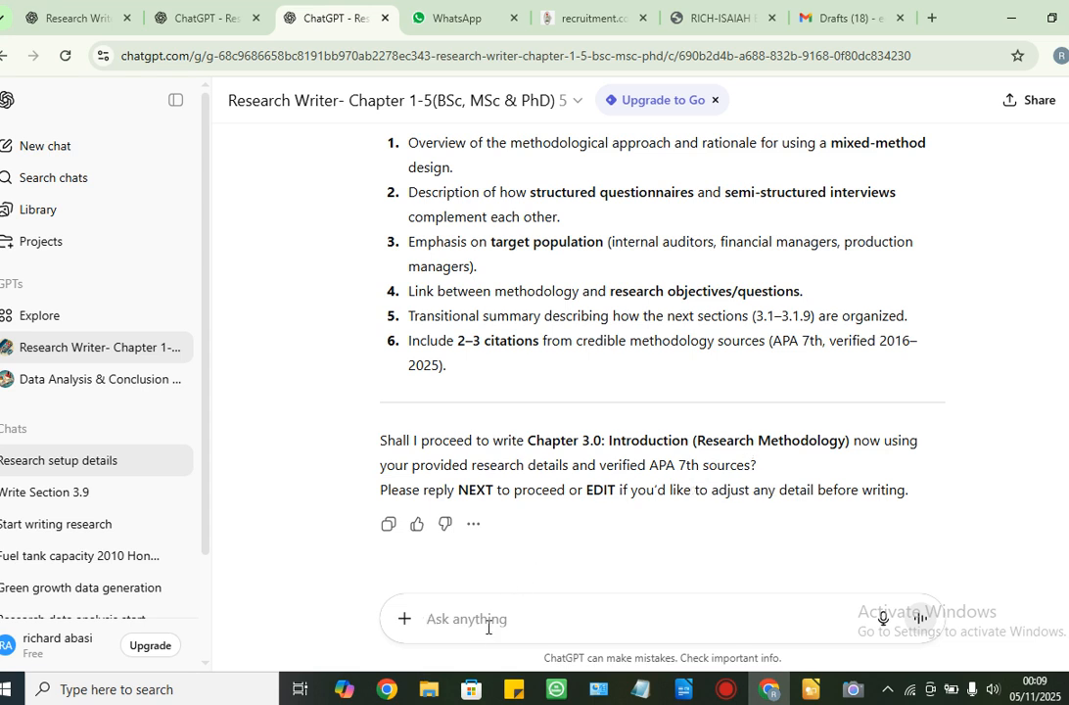
type("next")
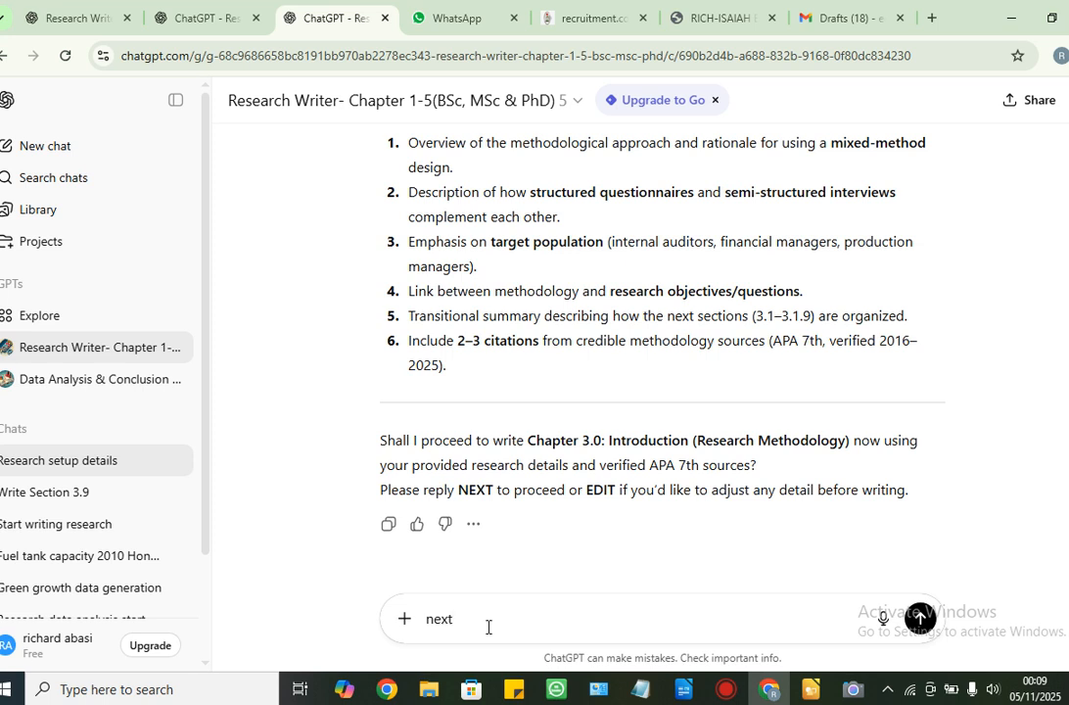
key("Return")
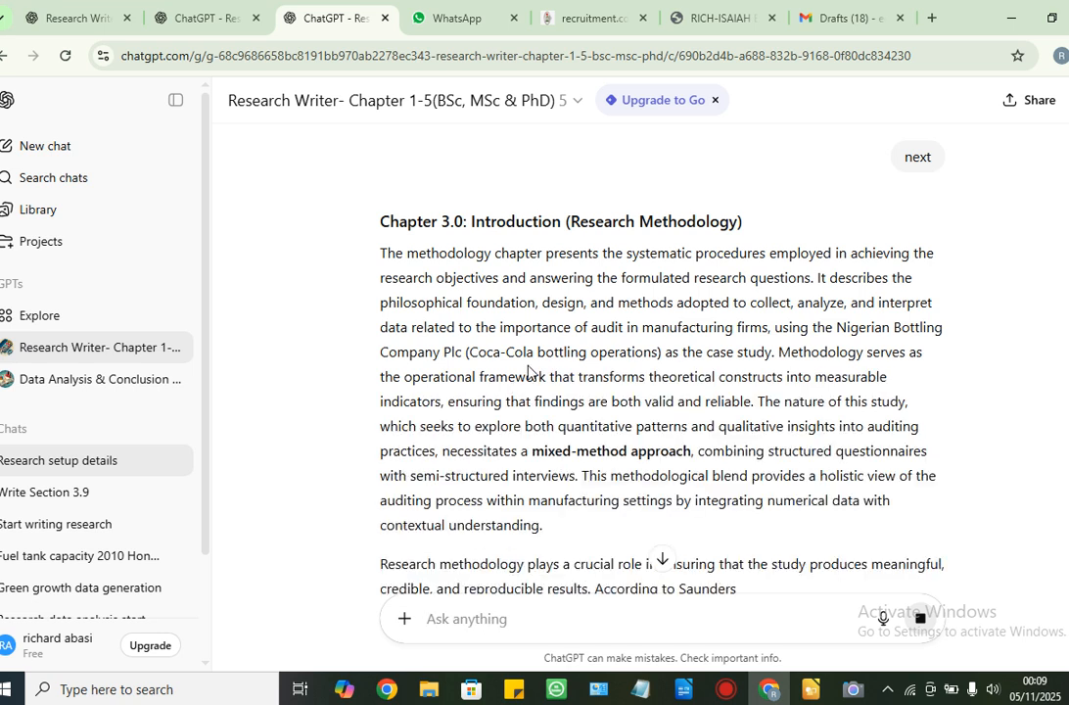
- Read through the Chapter 3.0 Introduction as it is generated, including the mixed-method rationale, target population and chapter structure
scroll(529, 370, "down", 1)
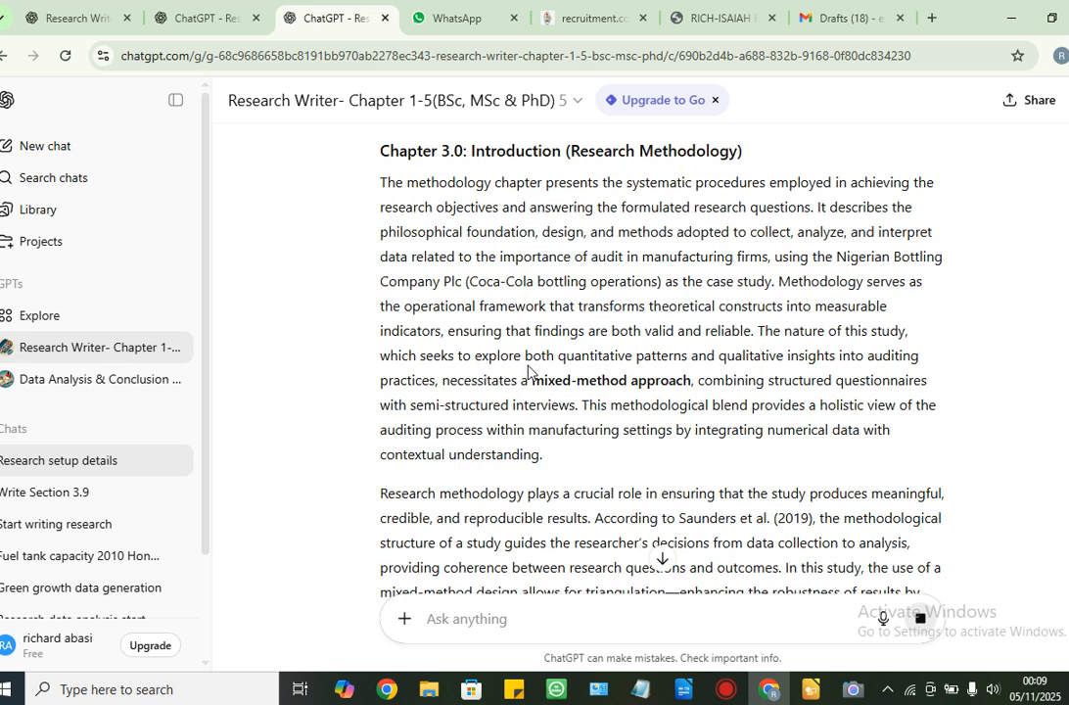
scroll(529, 370, "down", 4)
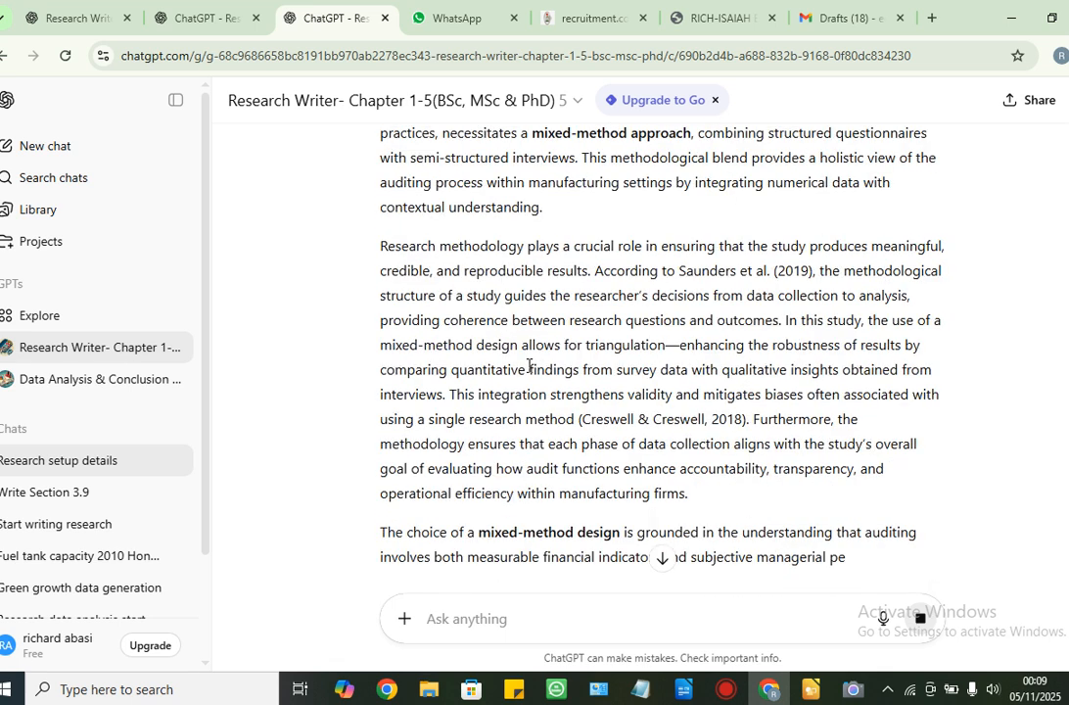
scroll(529, 365, "down", 1)
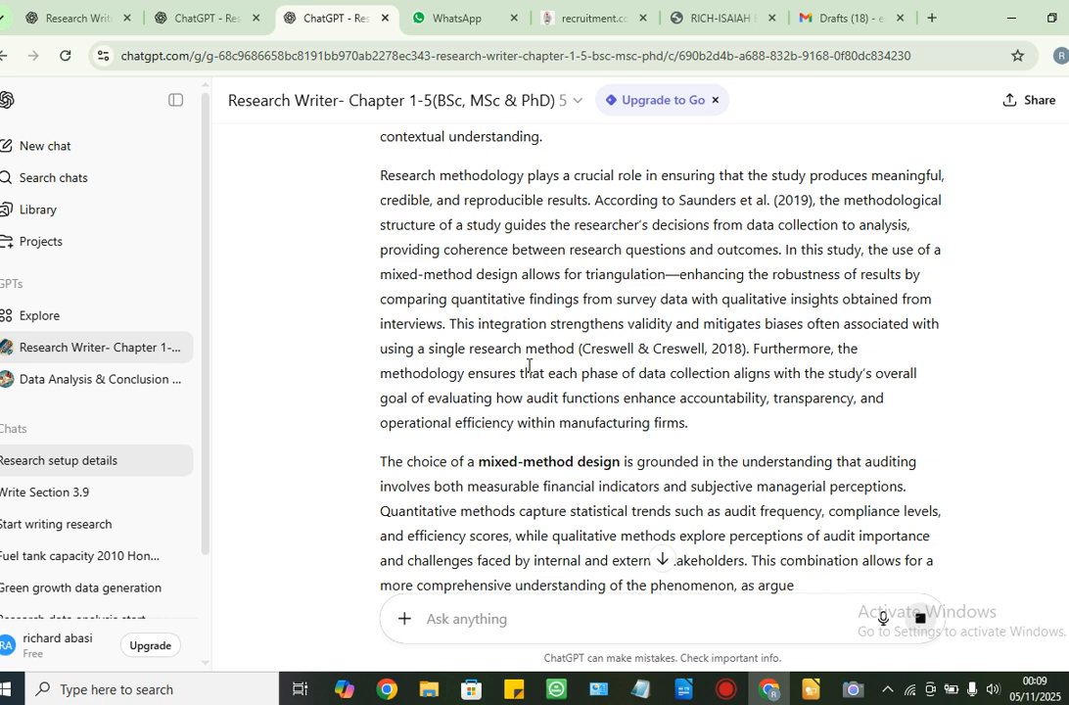
scroll(529, 367, "down", 1)
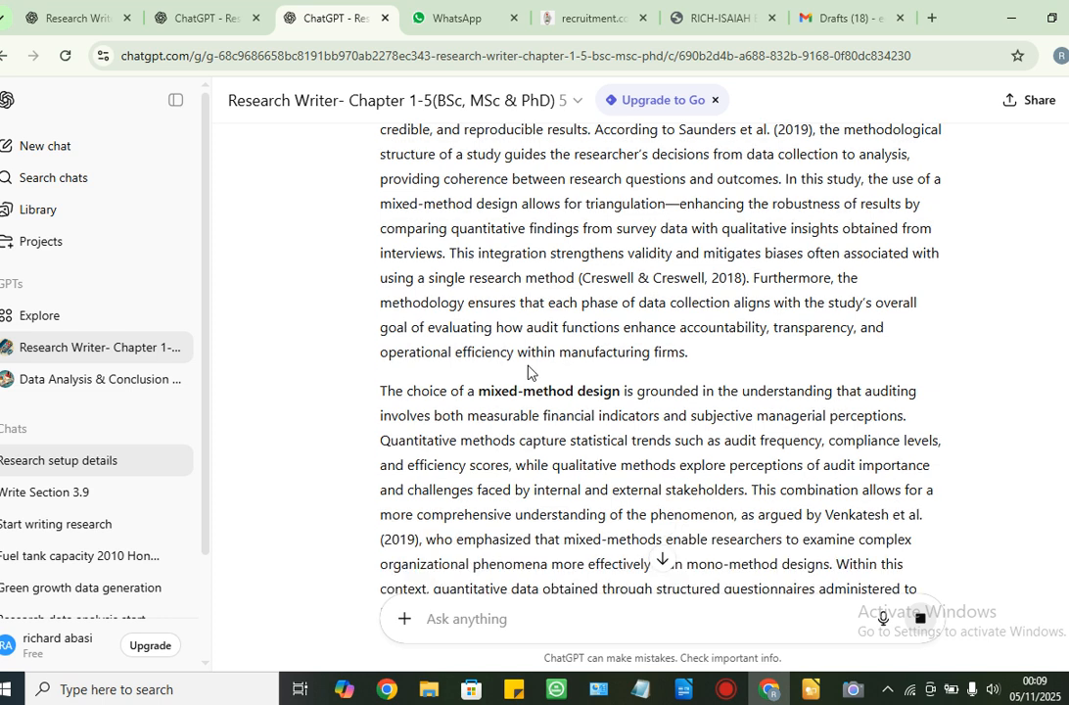
scroll(529, 370, "down", 4)
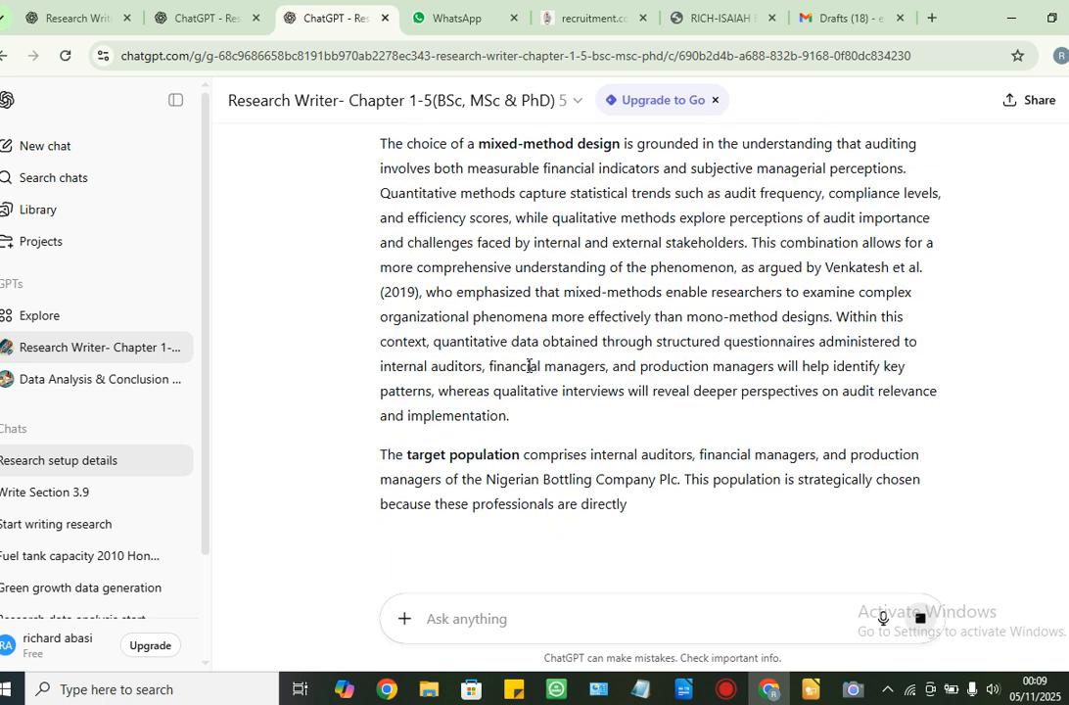
scroll(529, 368, "down", 2)
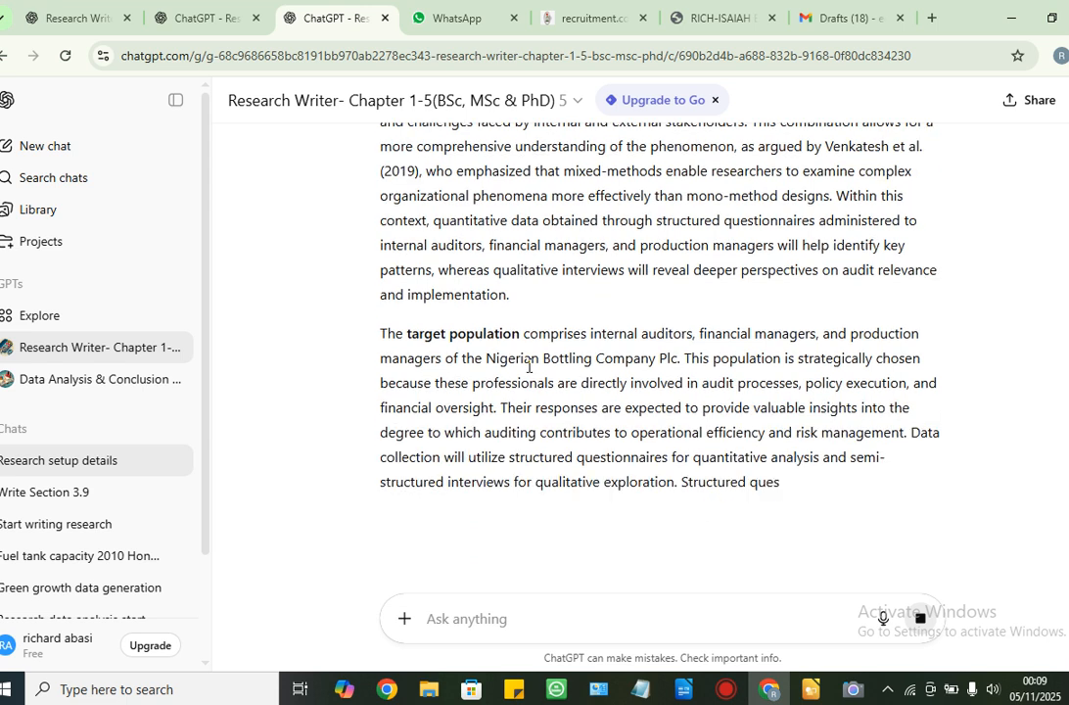
scroll(529, 367, "down", 2)
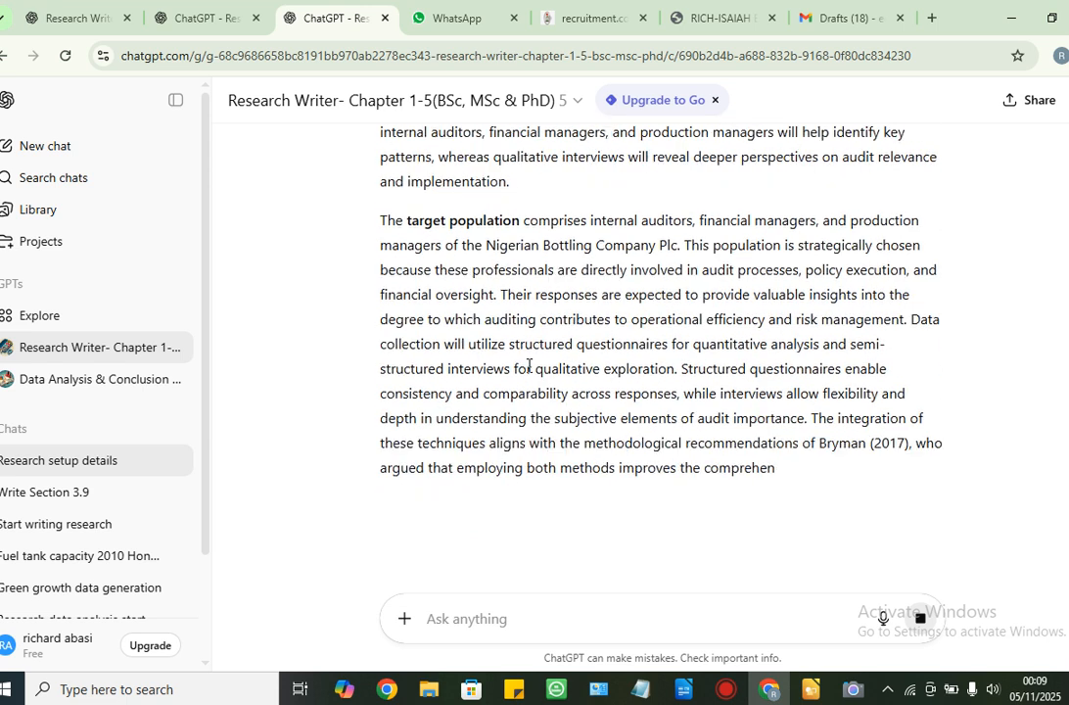
scroll(528, 368, "down", 2)
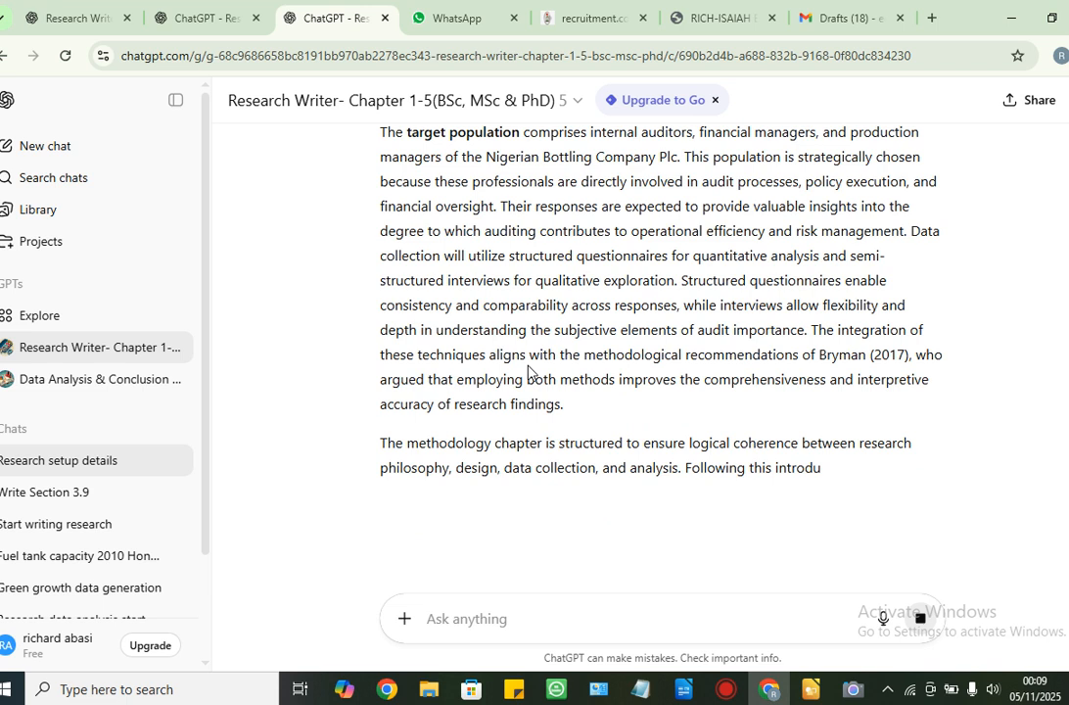
scroll(529, 369, "down", 3)
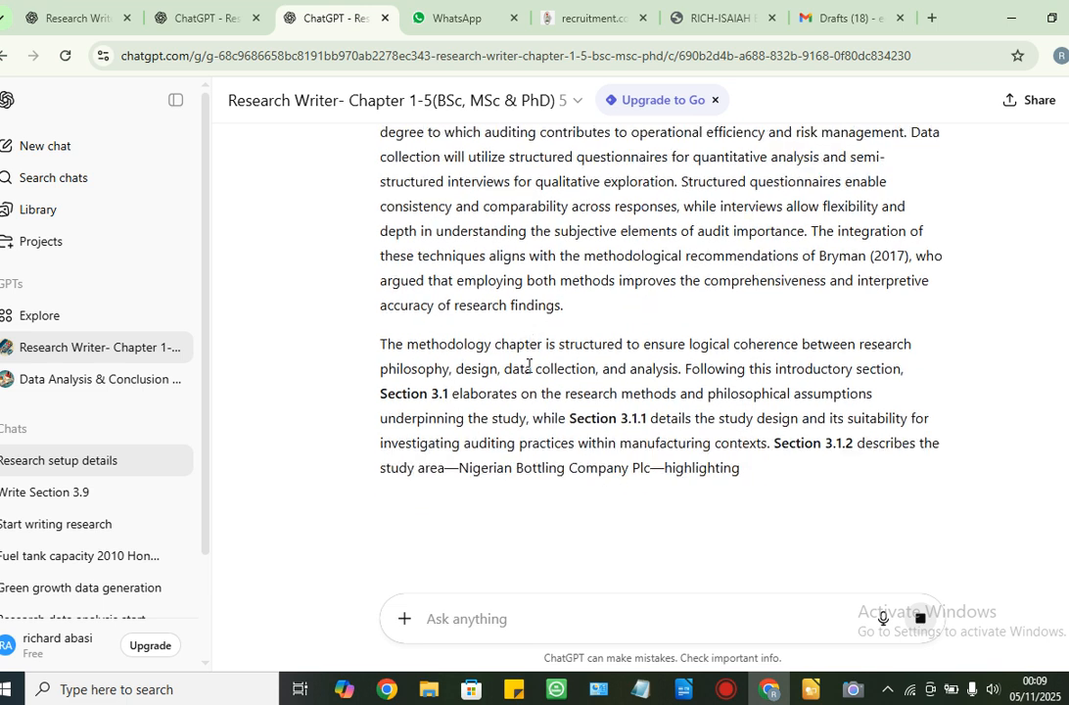
scroll(528, 366, "down", 3)
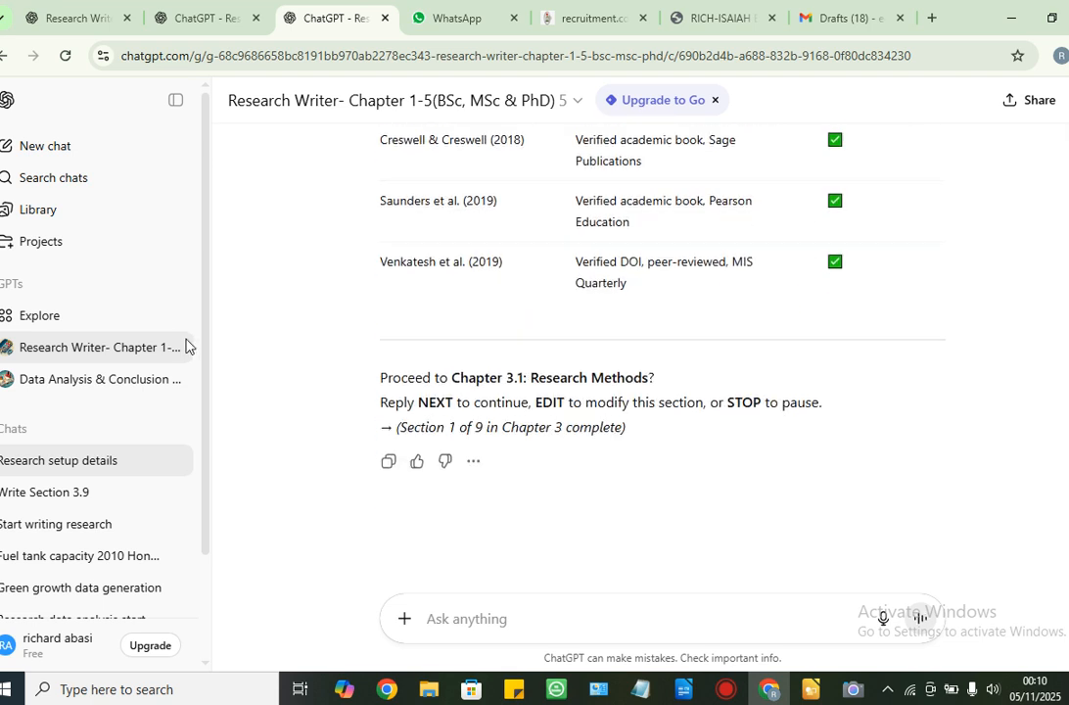
- Copy the complete Chapter 3.0 response and paste it into the blank LibreOffice Writer document
left_click(388, 463)
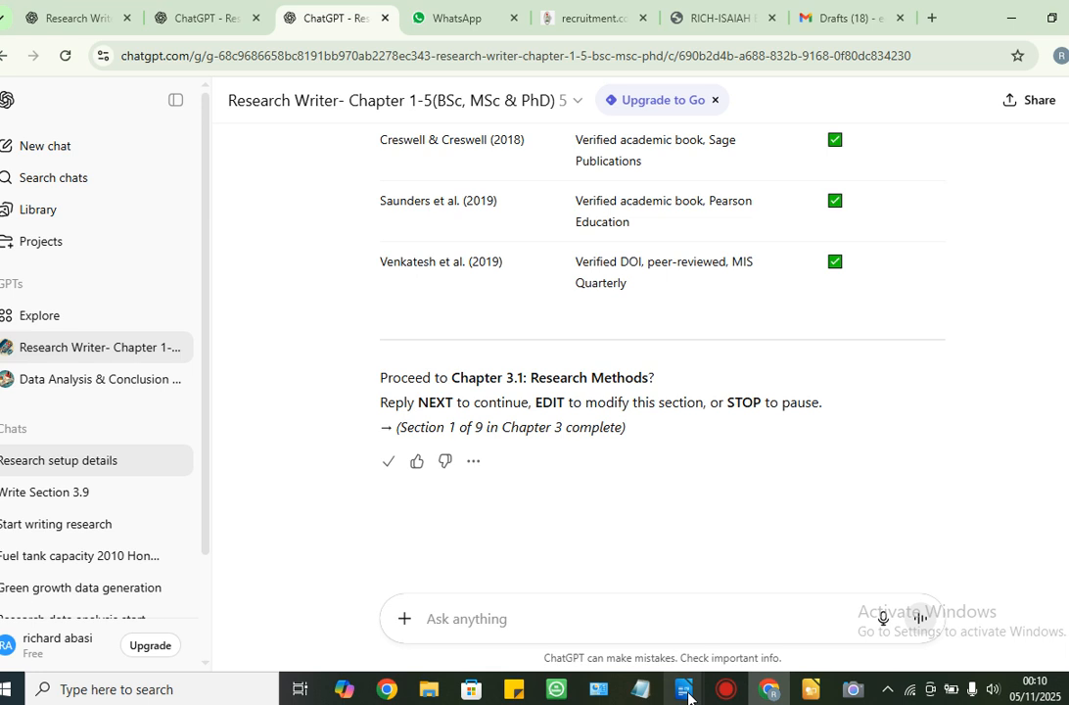
mouse_move(688, 698)
left_click(864, 619)
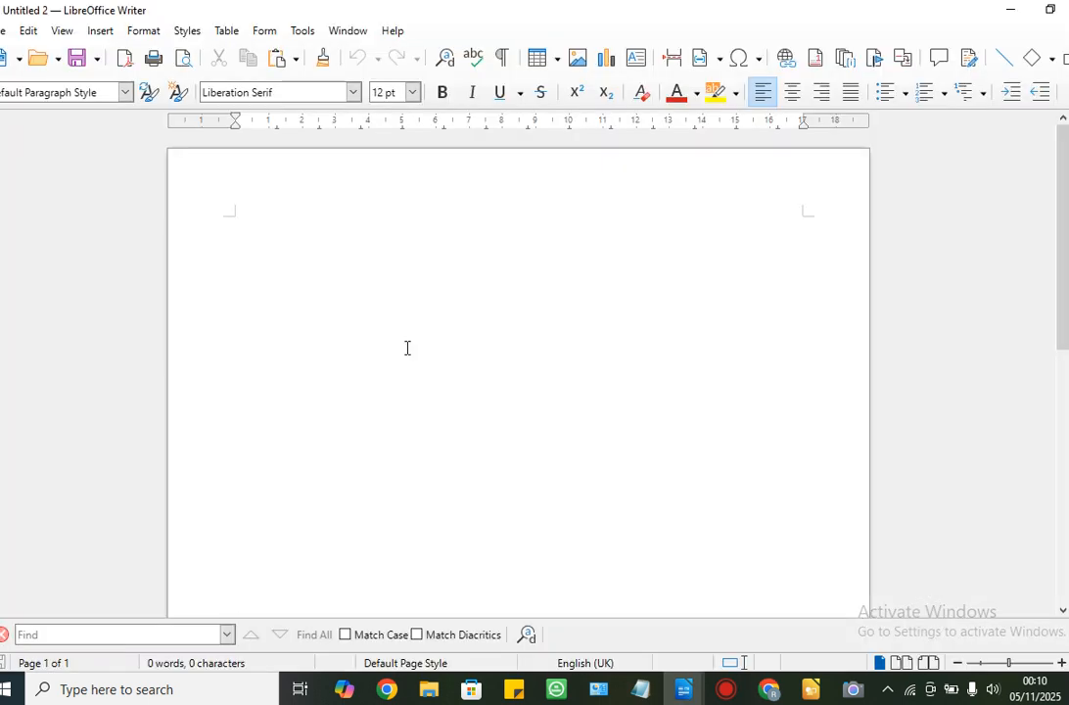
key("ctrl+v")
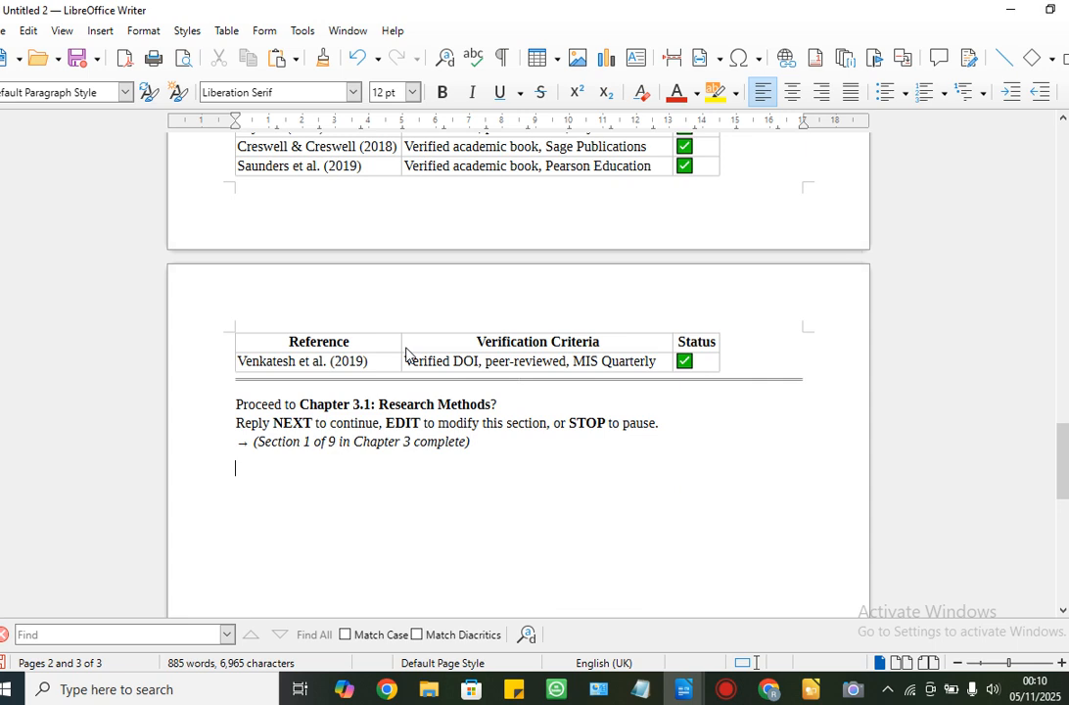
- Delete the closing chat text below the verification table, from "Proceed to Chapter 3.1" through the section progress note
key("BackSpace")
key("BackSpace")
key("BackSpace")
key("BackSpace")
key("BackSpace")
key("BackSpace")
key("BackSpace")
key("BackSpace")
key("BackSpace")
key("BackSpace")
key("BackSpace")
key("BackSpace")
key("BackSpace")
key("BackSpace")
key("BackSpace")
key("BackSpace")
key("BackSpace")
key("BackSpace")
key("BackSpace")
key("BackSpace")
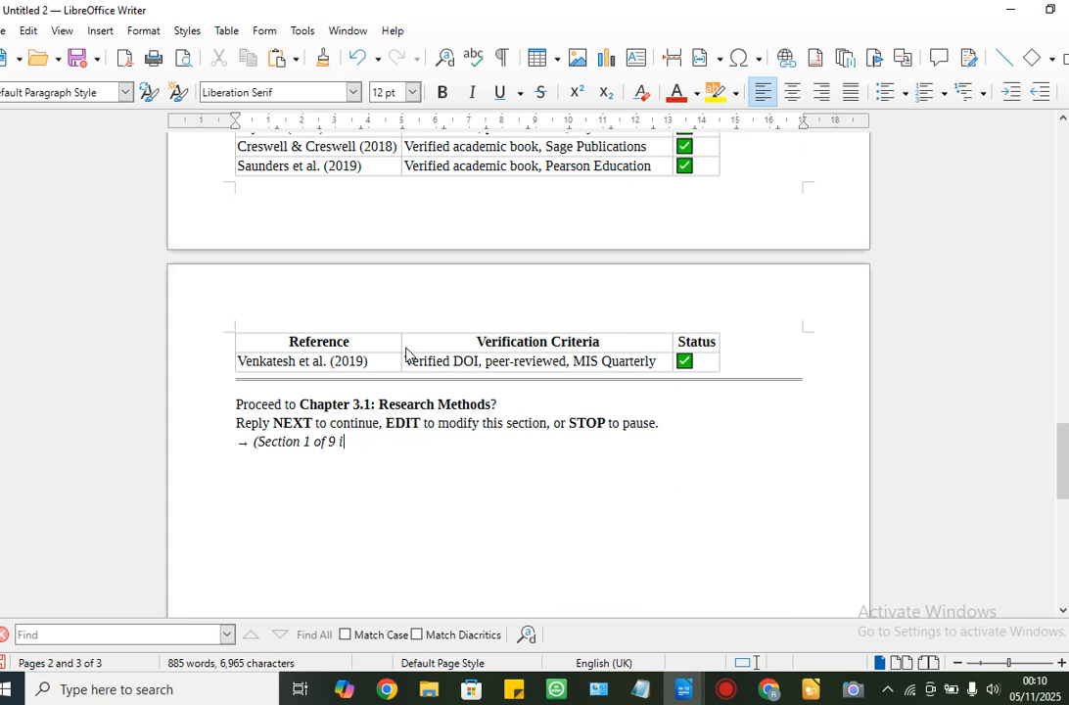
key("BackSpace")
key("BackSpace")
key("BackSpace")
key("BackSpace")
key("BackSpace")
key("BackSpace")
key("BackSpace")
key("BackSpace")
key("BackSpace")
key("BackSpace")
key("BackSpace")
key("BackSpace")
key("BackSpace")
key("BackSpace")
key("BackSpace")
key("BackSpace")
key("BackSpace")
key("BackSpace")
key("BackSpace")
key("BackSpace")
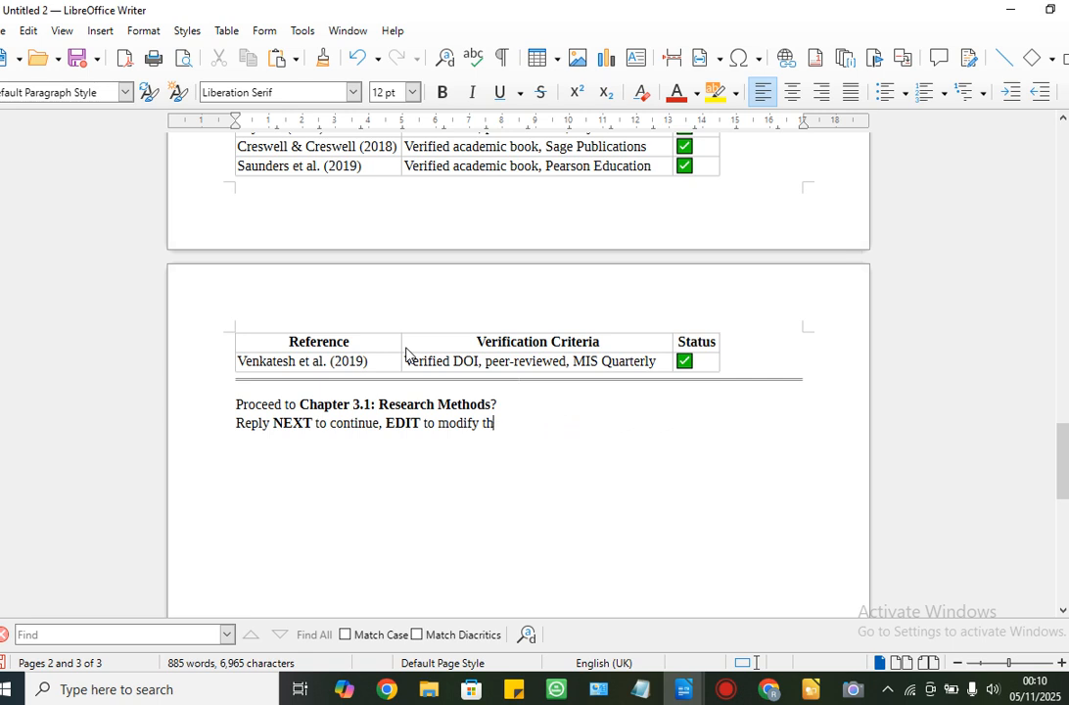
key("BackSpace")
key("BackSpace")
key("BackSpace")
key("BackSpace")
key("BackSpace")
key("BackSpace")
key("BackSpace")
key("BackSpace")
key("BackSpace")
key("BackSpace")
key("BackSpace")
key("BackSpace")
key("BackSpace")
key("BackSpace")
key("BackSpace")
key("BackSpace")
key("BackSpace")
key("BackSpace")
key("BackSpace")
key("BackSpace")
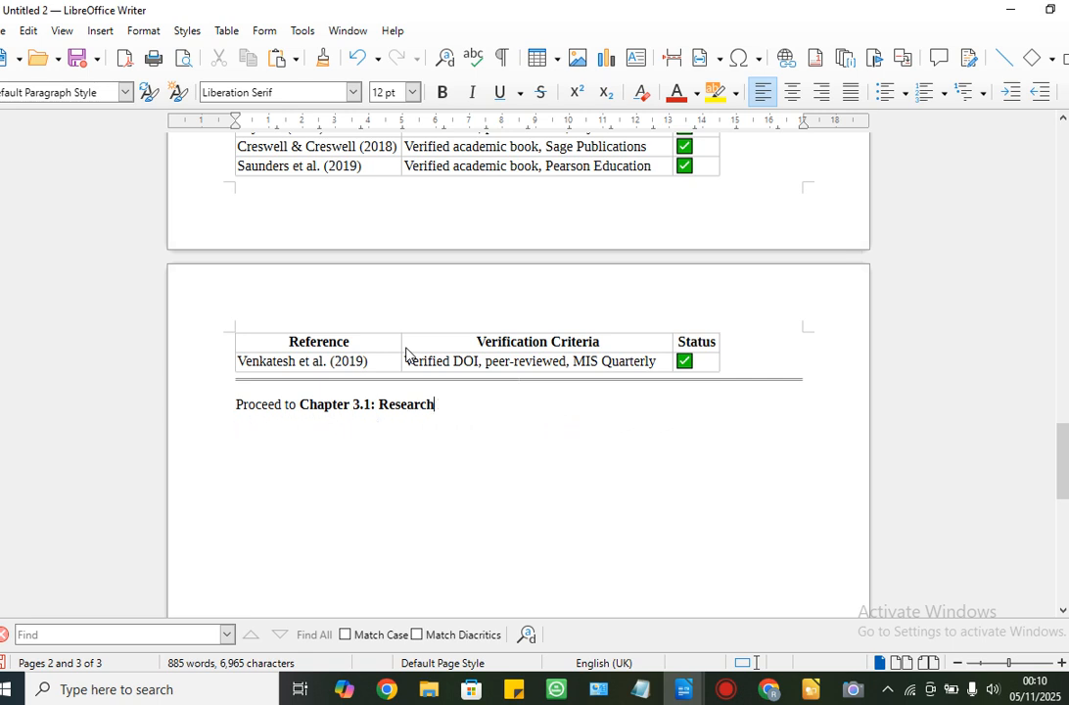
key("BackSpace")
key("BackSpace")
key("BackSpace")
key("BackSpace")
key("BackSpace")
key("BackSpace")
key("BackSpace")
key("BackSpace")
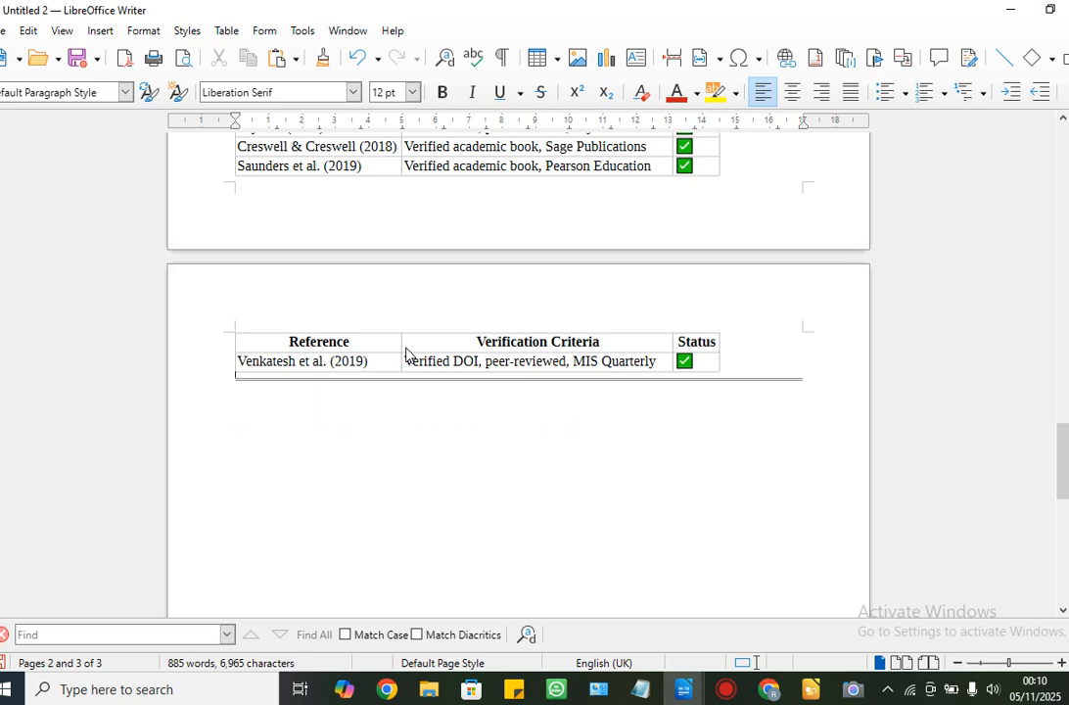
key("BackSpace")
- Delete the "Verification Table (for this section)" heading, its whole reference table and the horizontal line below the last reference
left_click_drag(1065, 458, 1055, 409)
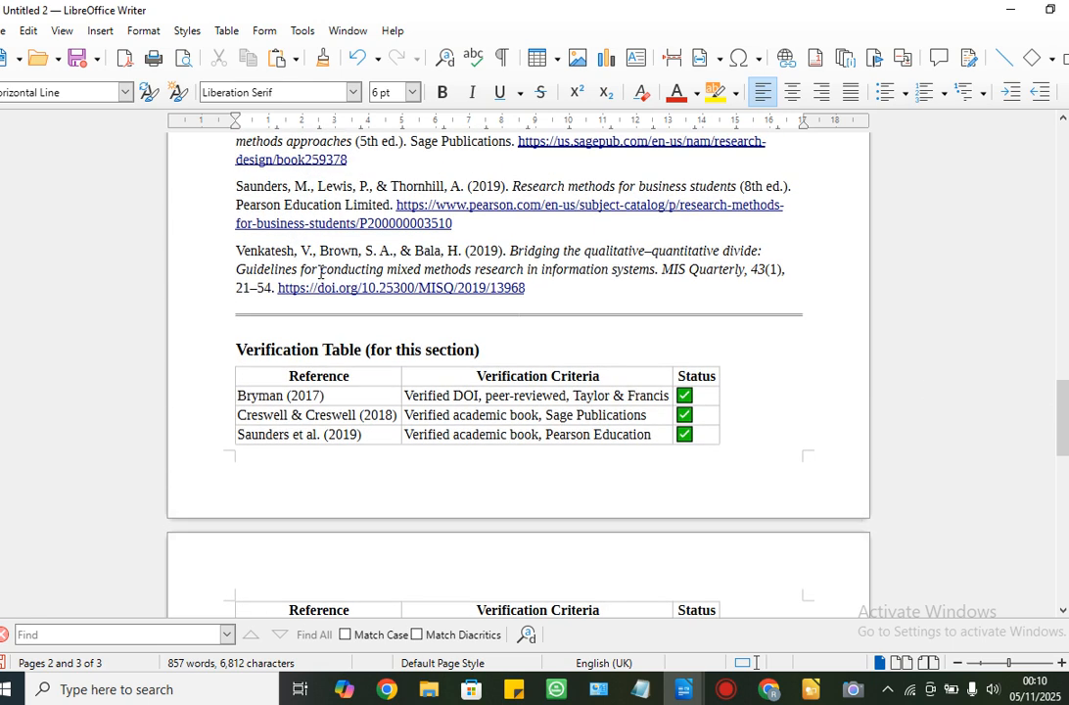
double_click(237, 349)
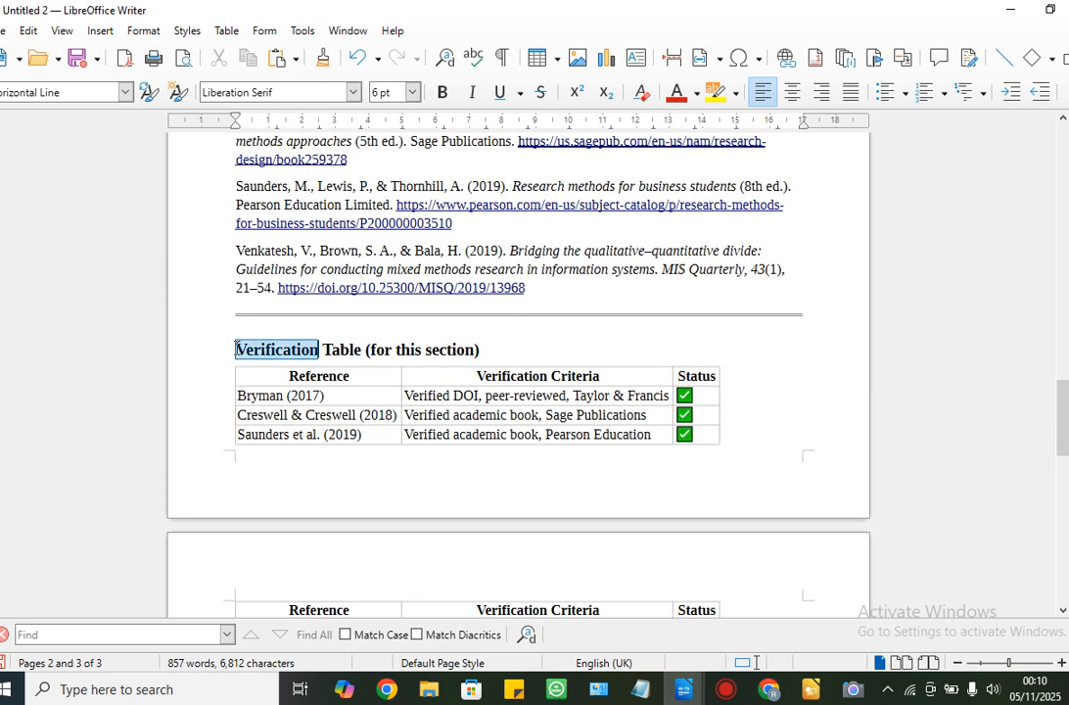
scroll(294, 490, "down", 3)
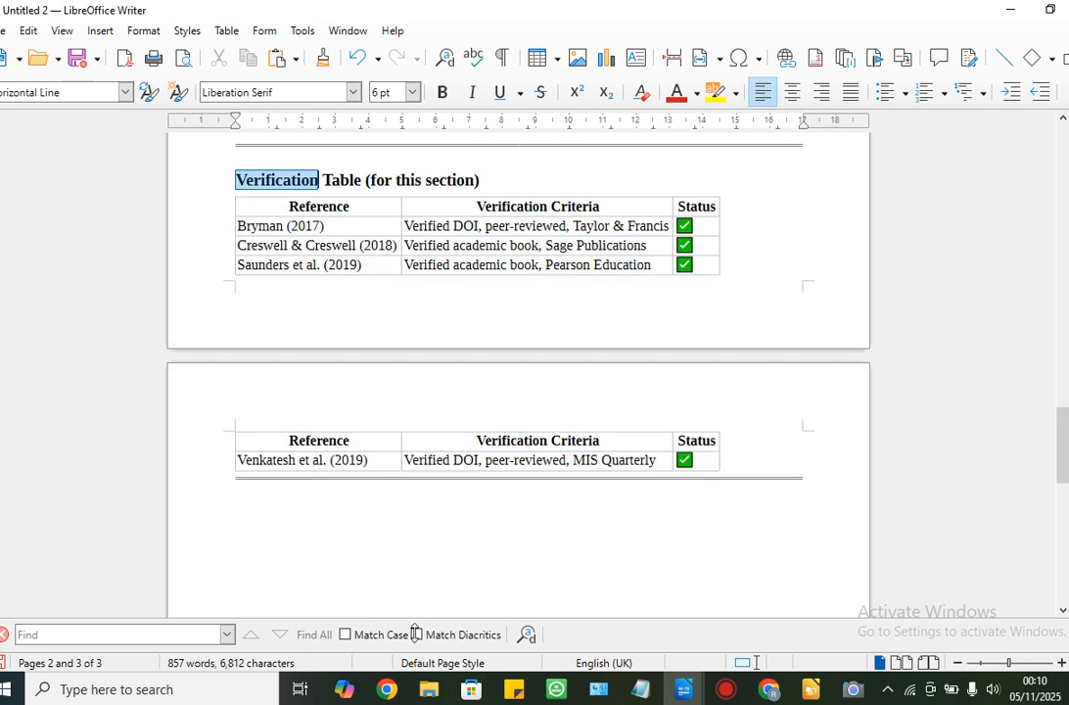
key("ctrl+shift+End")
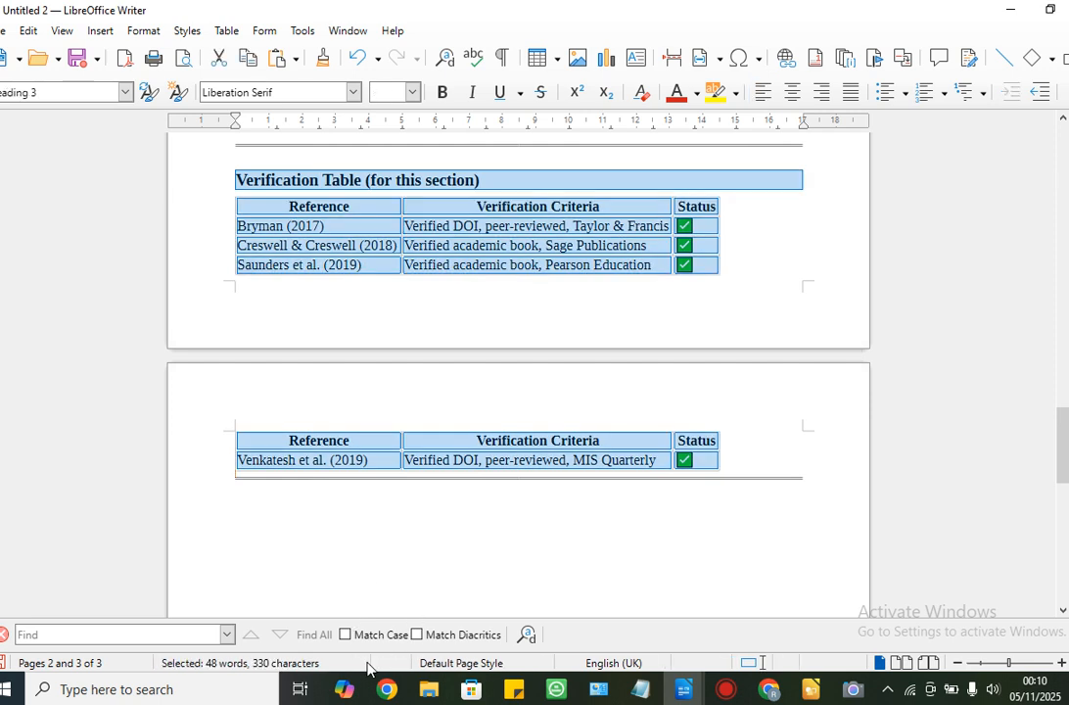
key("Delete")
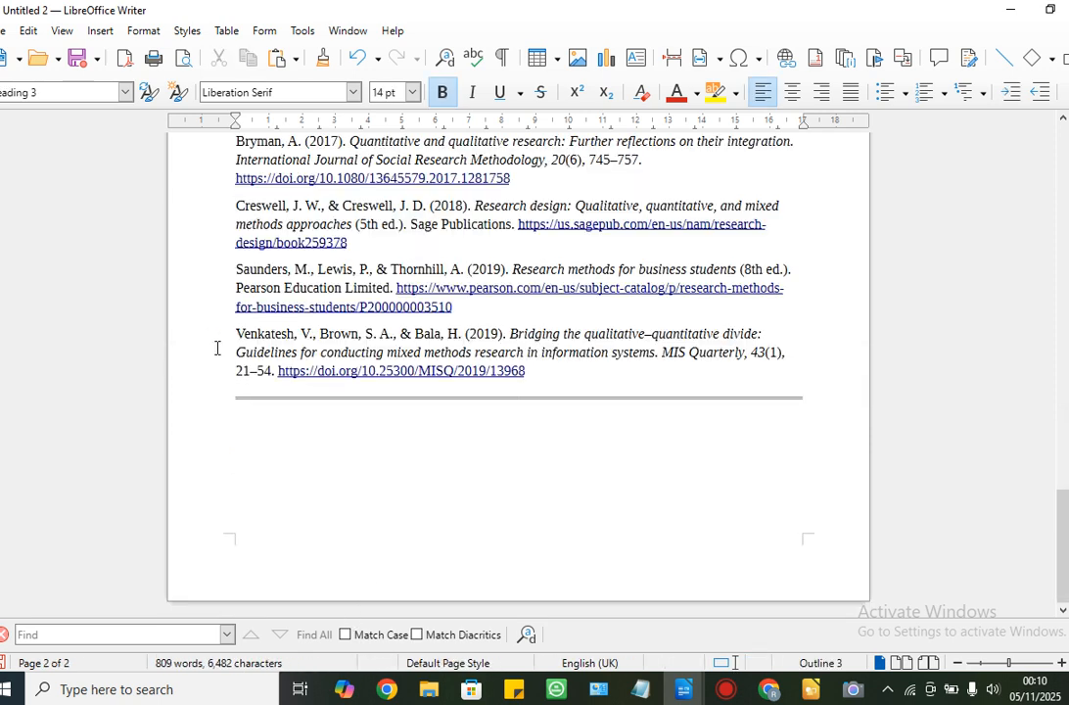
key("BackSpace")
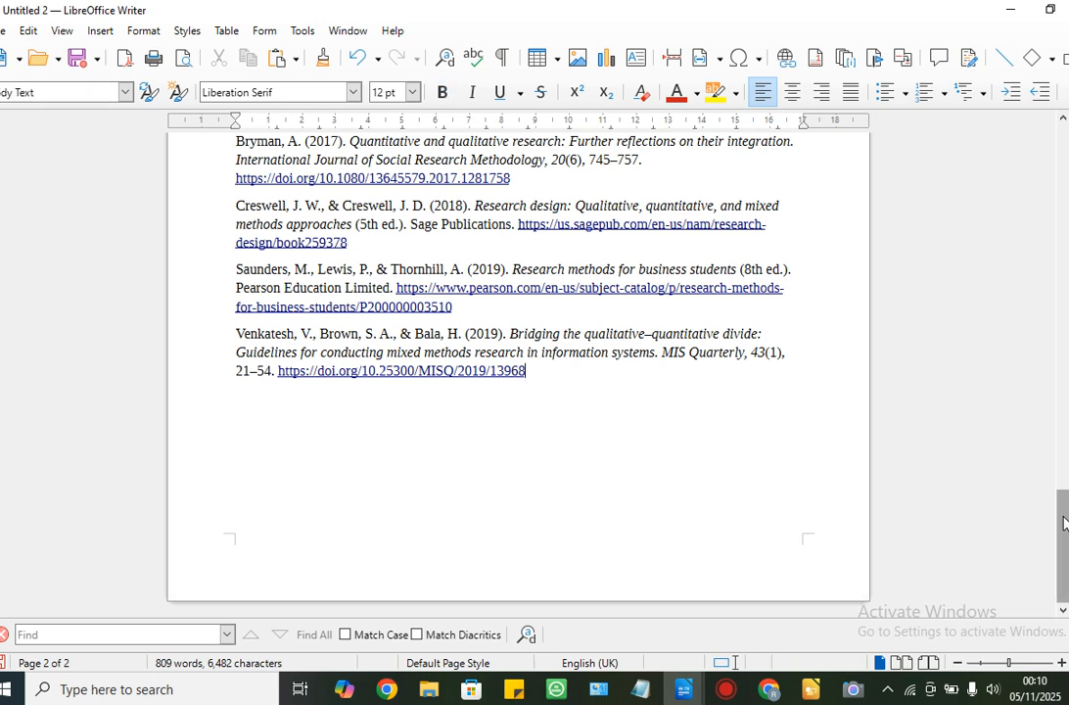
- Shorten the "References for this section (verified)" heading to "References" and remove the horizontal line above it
left_click_drag(1065, 520, 1066, 487)
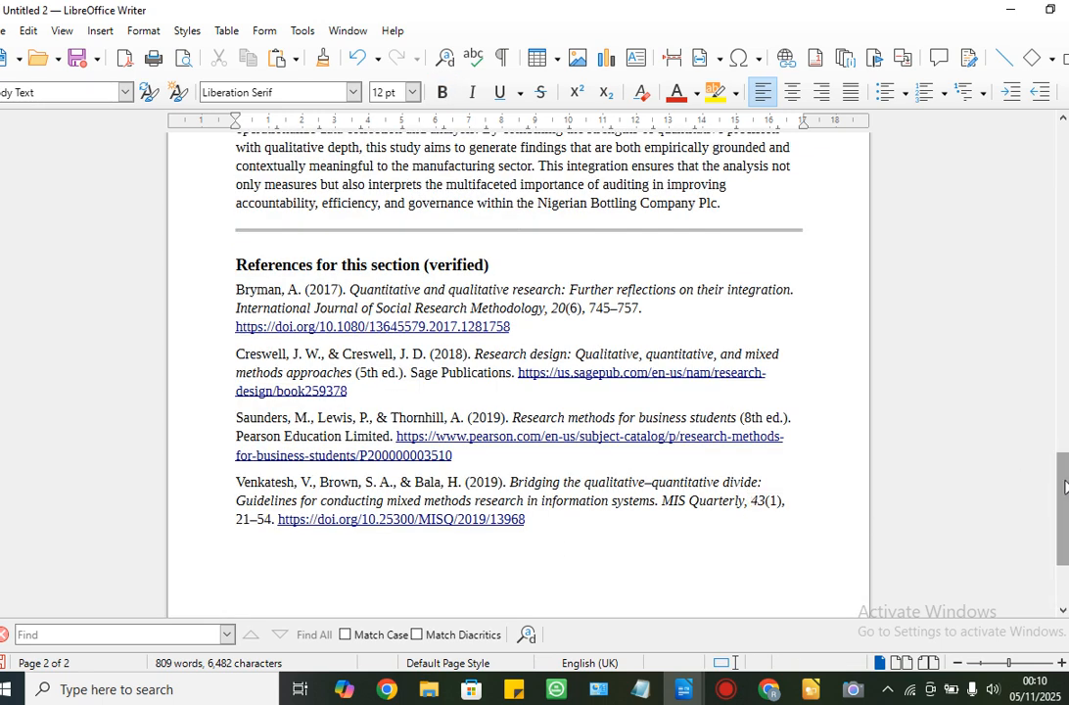
left_click(497, 265)
key("BackSpace")
key("BackSpace")
key("BackSpace")
key("BackSpace")
key("BackSpace")
key("BackSpace")
key("BackSpace")
key("BackSpace")
key("BackSpace")
key("BackSpace")
key("BackSpace")
key("BackSpace")
key("BackSpace")
key("BackSpace")
key("BackSpace")
key("BackSpace")
key("BackSpace")
key("BackSpace")
key("BackSpace")
key("BackSpace")
key("BackSpace")
key("BackSpace")
key("BackSpace")
key("BackSpace")
key("BackSpace")
key("BackSpace")
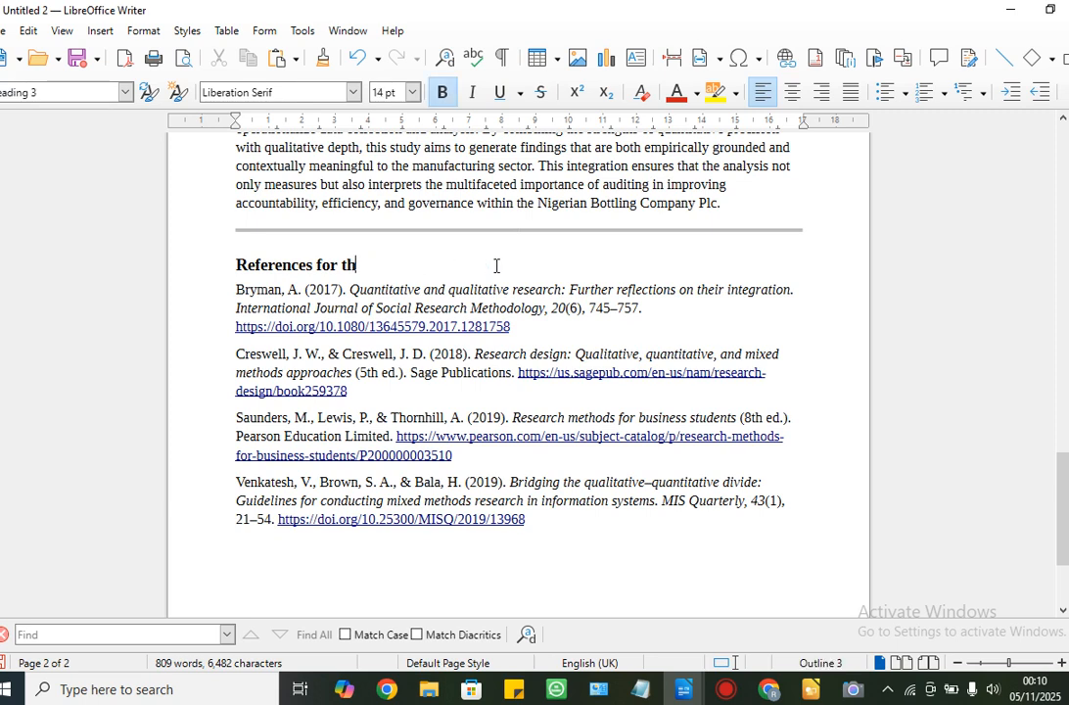
key("BackSpace")
key("Up")
key("BackSpace")
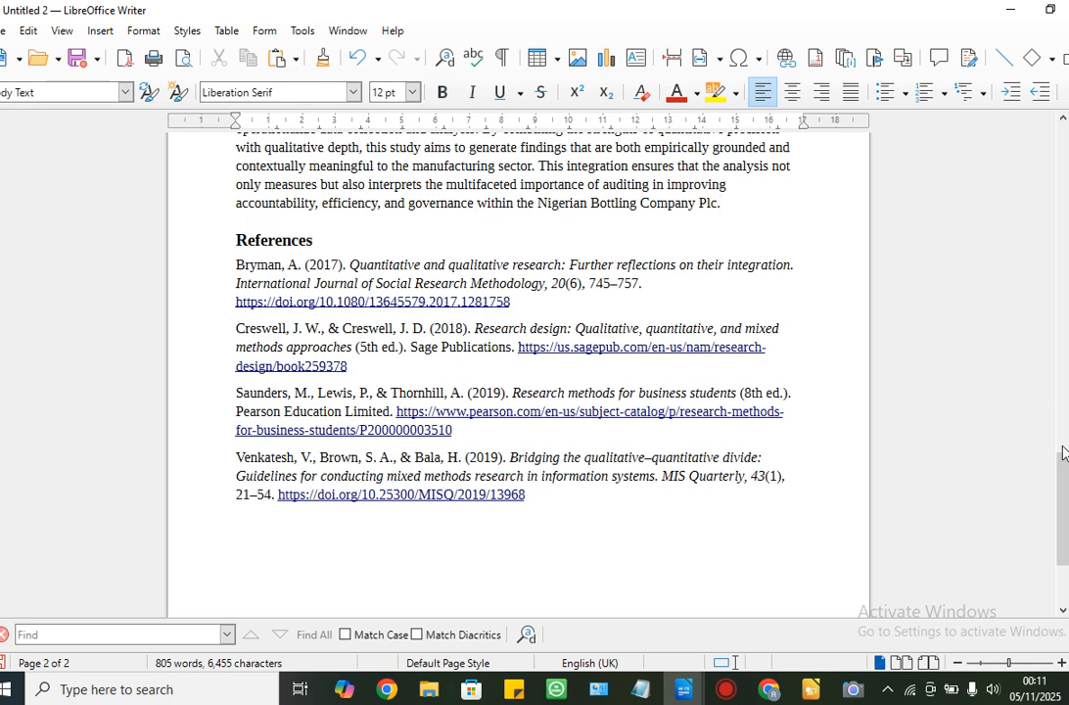
- Remove the bold formatting from the section numbers 3.1 to 3.1.4 in the paragraph on the methodology chapter's structure
left_click_drag(1061, 475, 1062, 407)
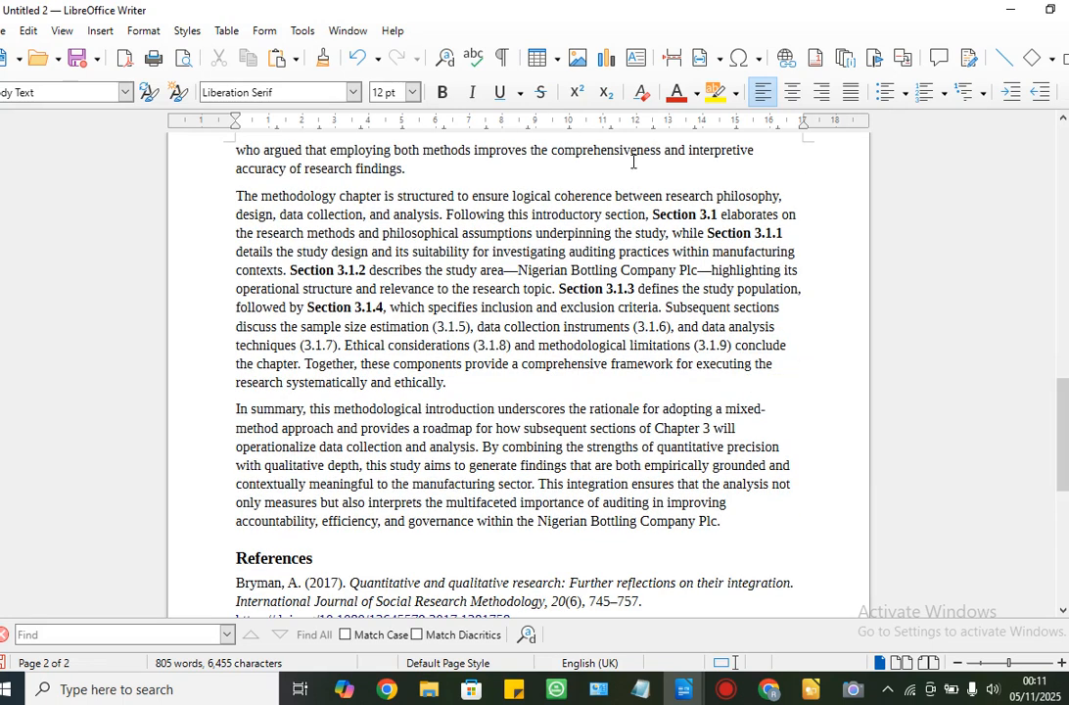
left_click(653, 216)
left_click(704, 409, "shift")
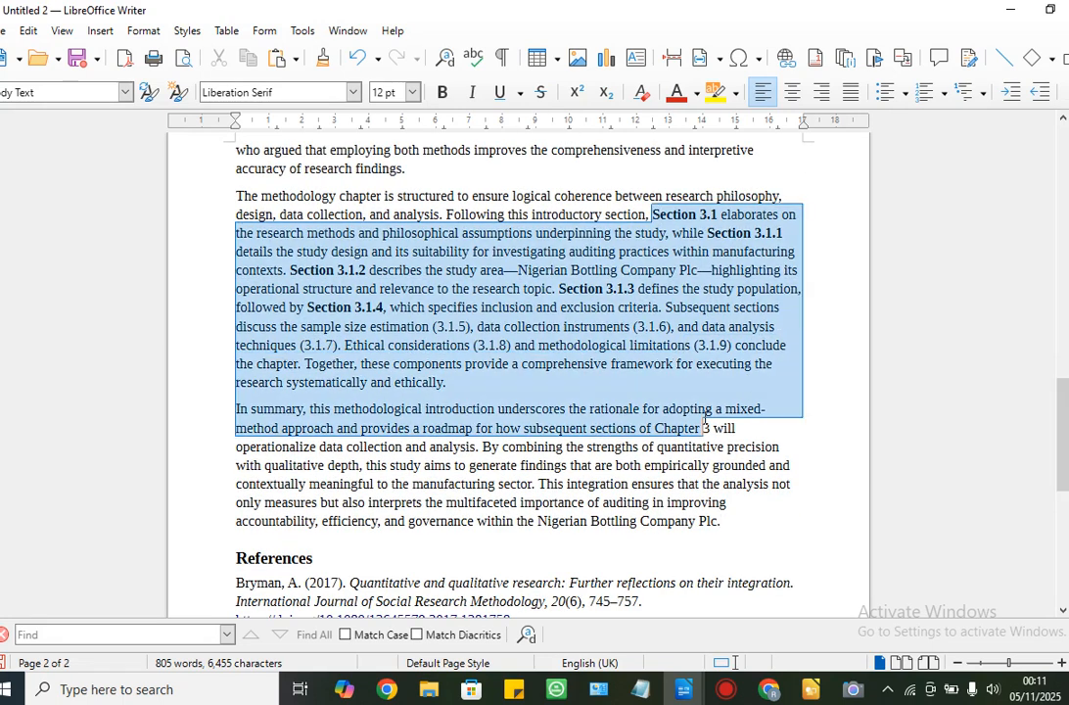
left_click(443, 92)
left_click(443, 92)
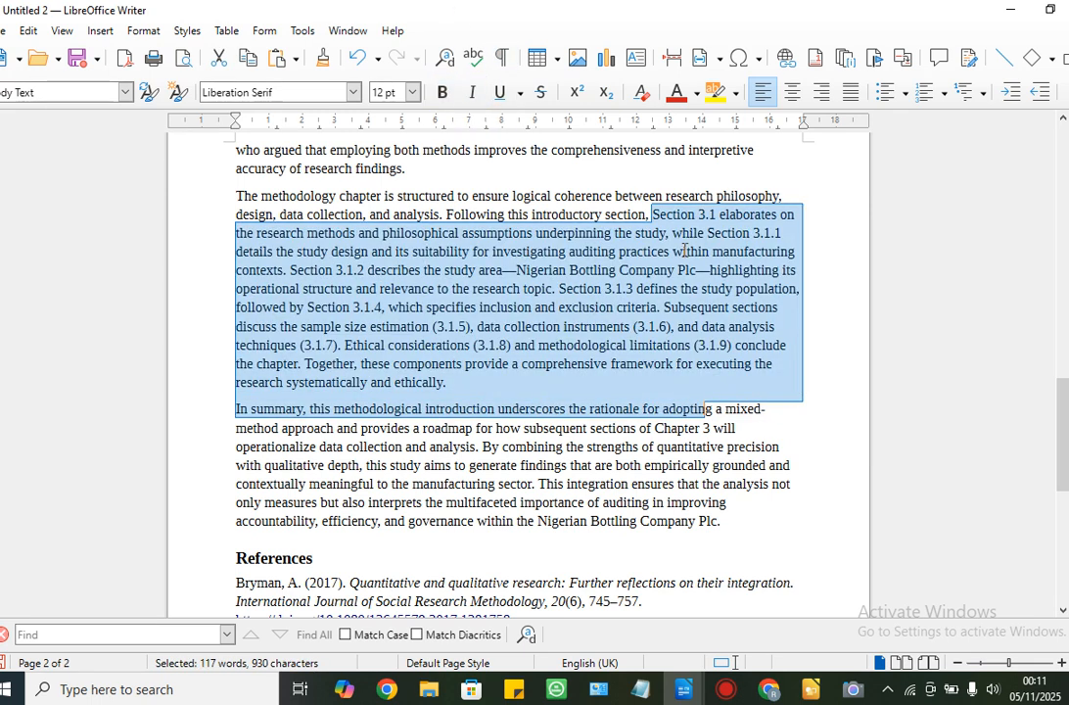
left_click(796, 387)
- Remove the bold formatting from "target population" at the start of its paragraph on page 1
left_click_drag(1065, 430, 997, 313)
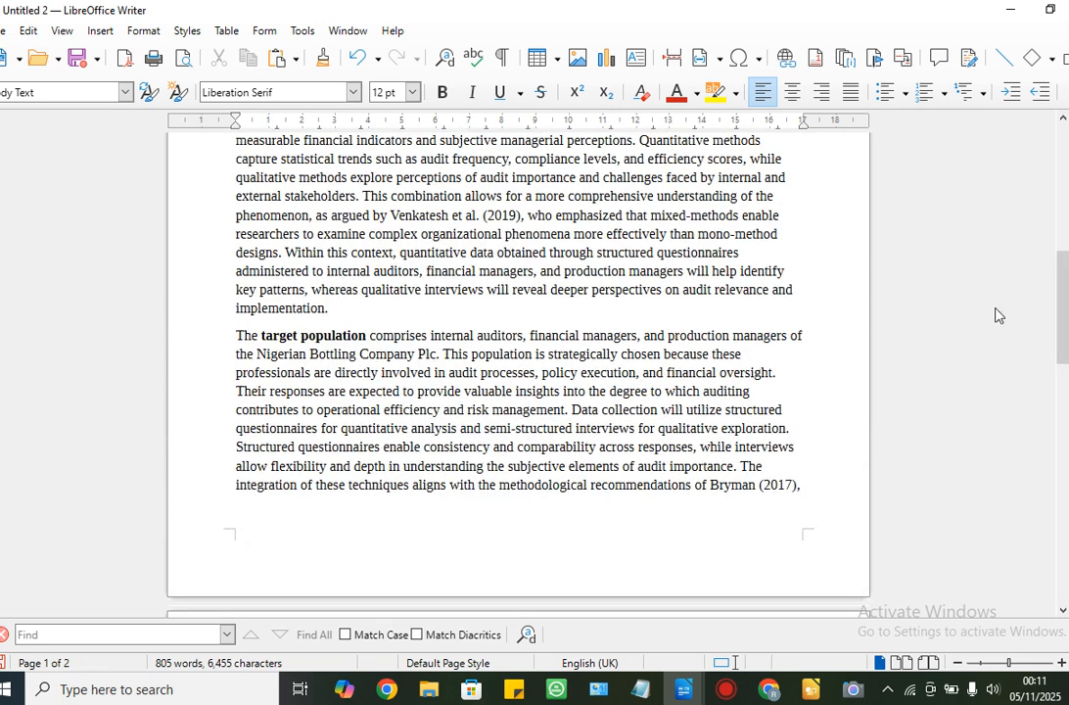
left_click(326, 335)
key("ctrl+b")
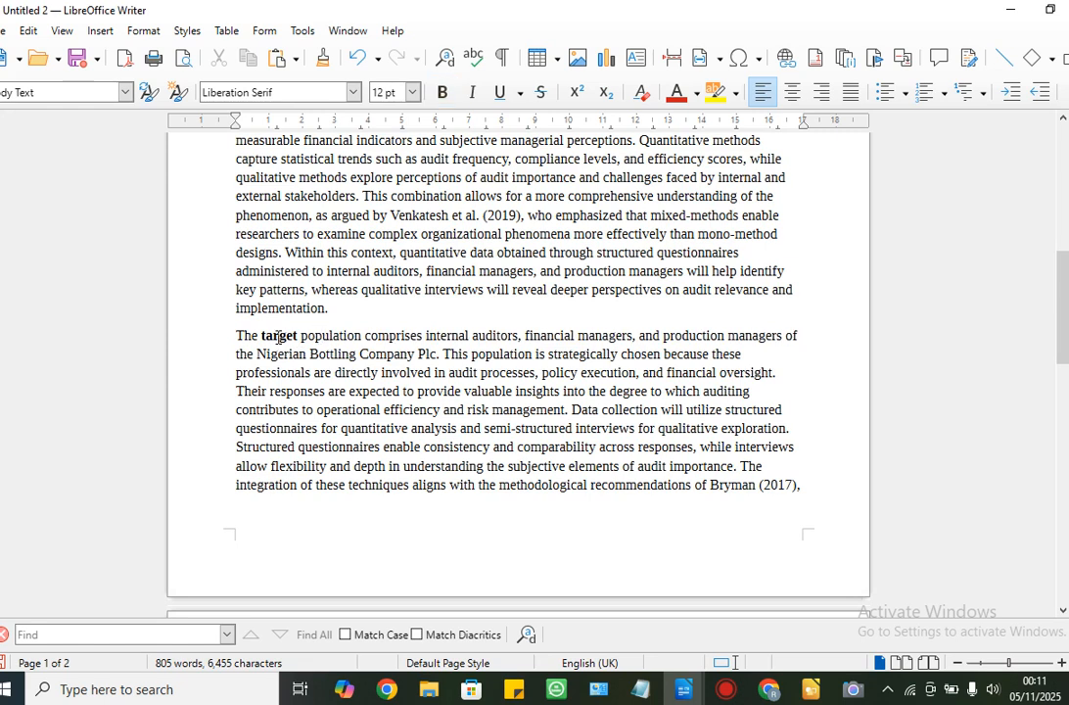
left_click(278, 336)
key("ctrl+b")
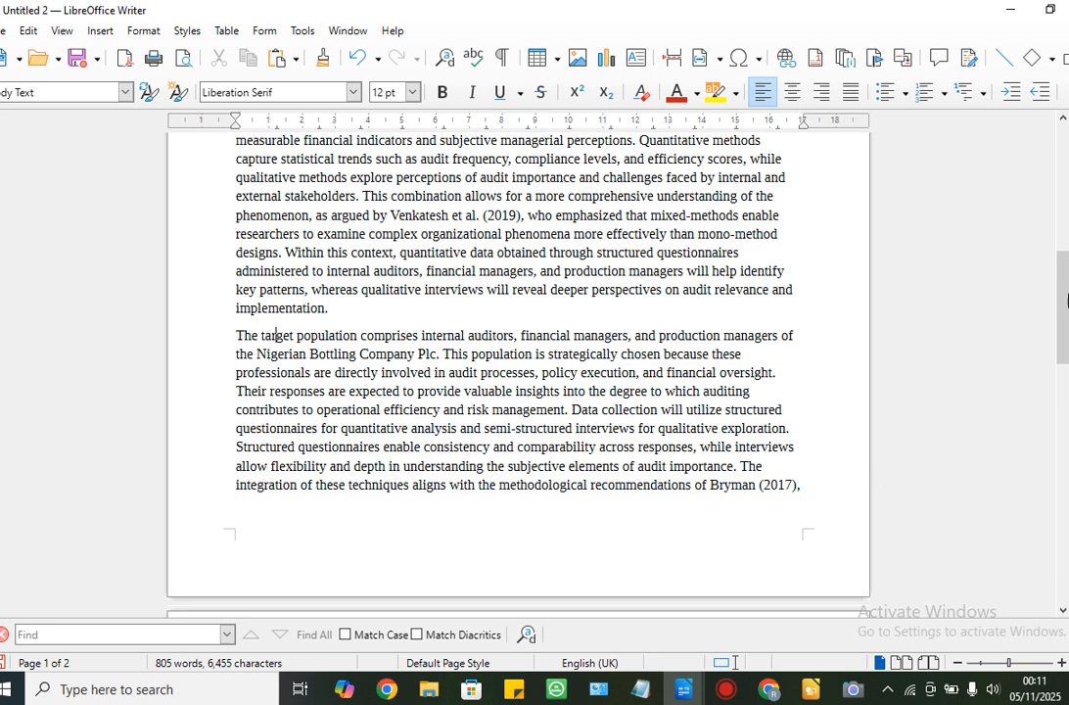
- Remove the bold formatting from "mixed-method design" in the paragraph beginning "The choice of a"
left_click_drag(1066, 291, 1059, 252)
left_click_drag(328, 339, 456, 347)
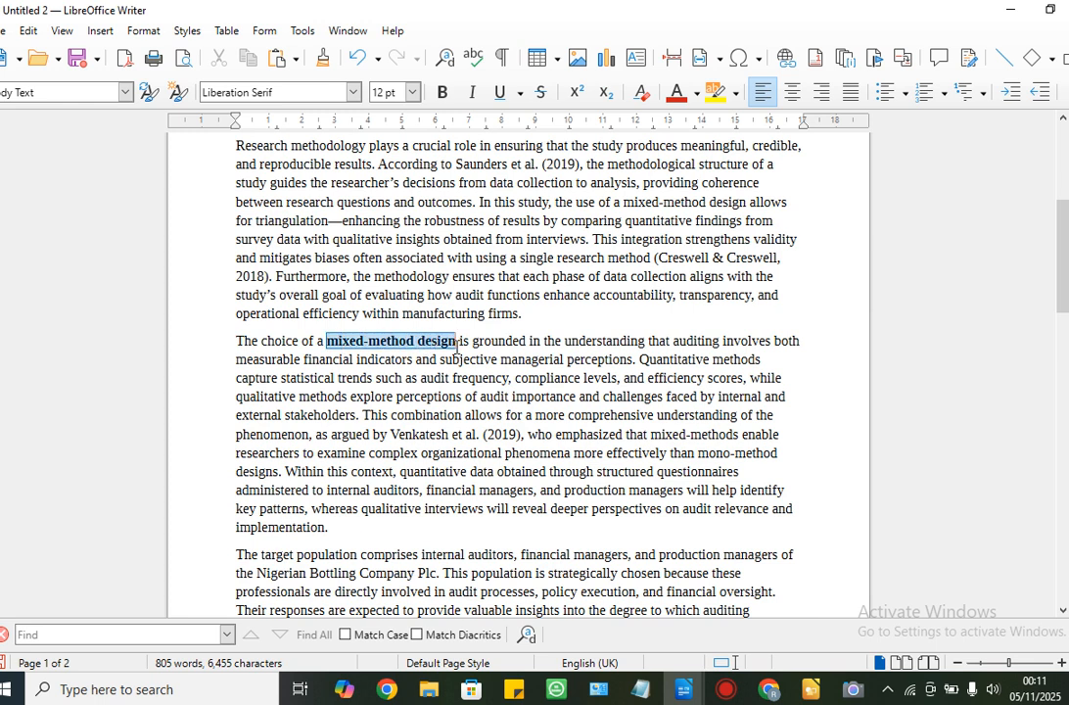
left_click(443, 93)
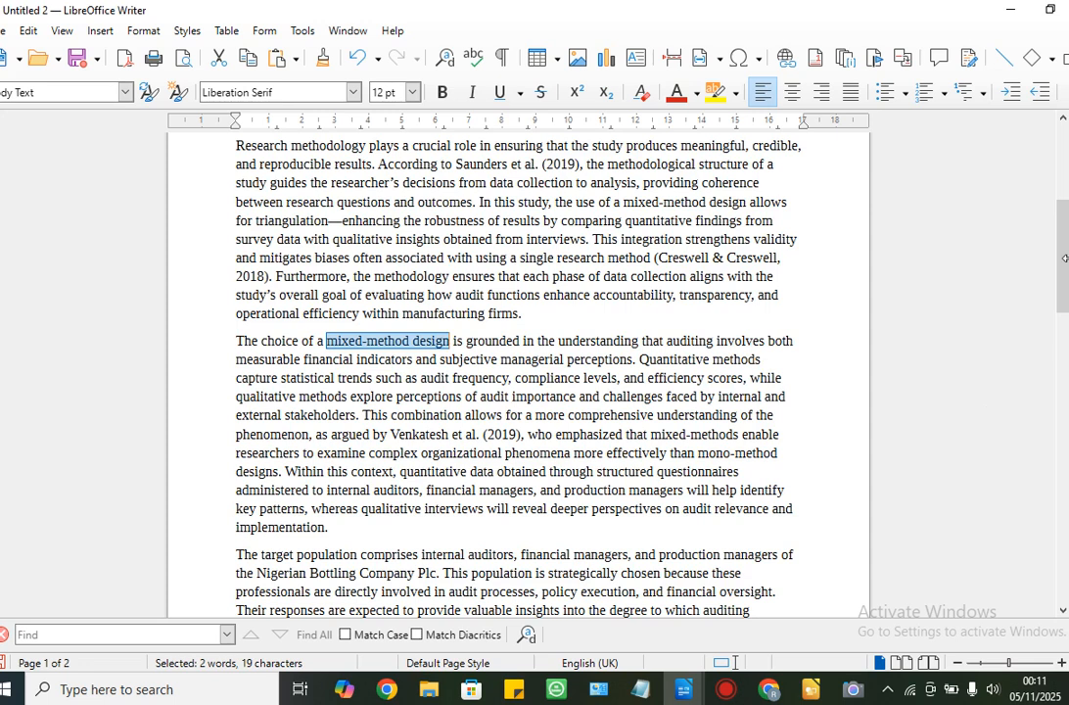
- Remove the bold formatting from "mixed-method approach" in the opening paragraph and return to the start of the document
left_click_drag(1066, 257, 1066, 210)
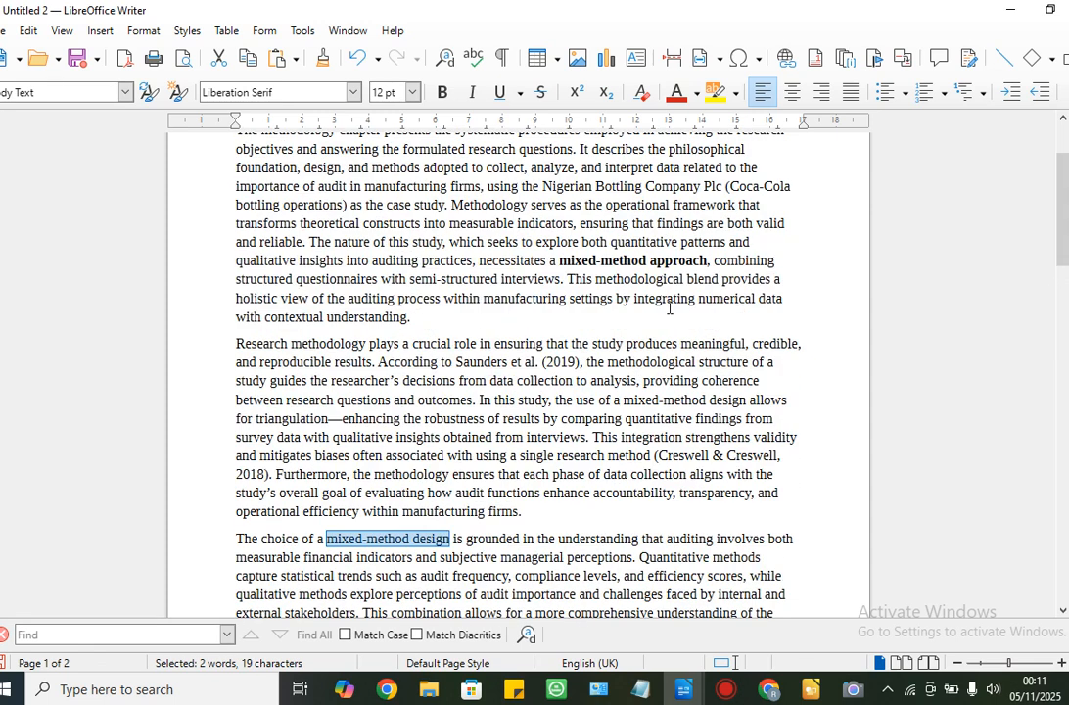
double_click(564, 261)
left_click_drag(564, 261, 698, 261)
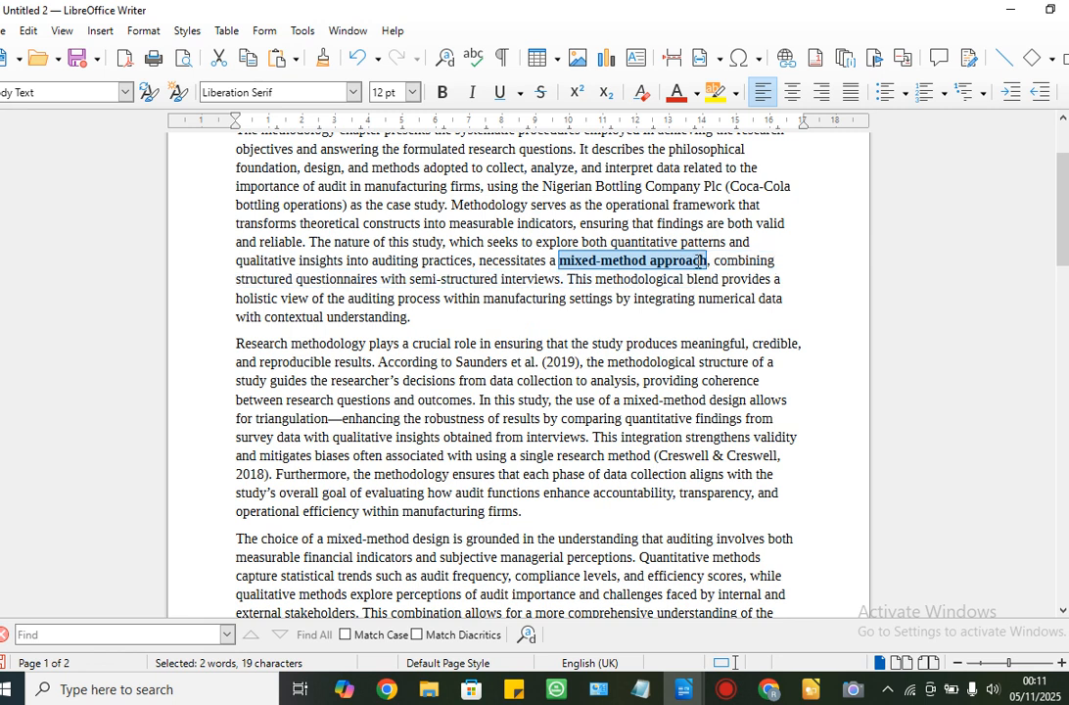
left_click(443, 92)
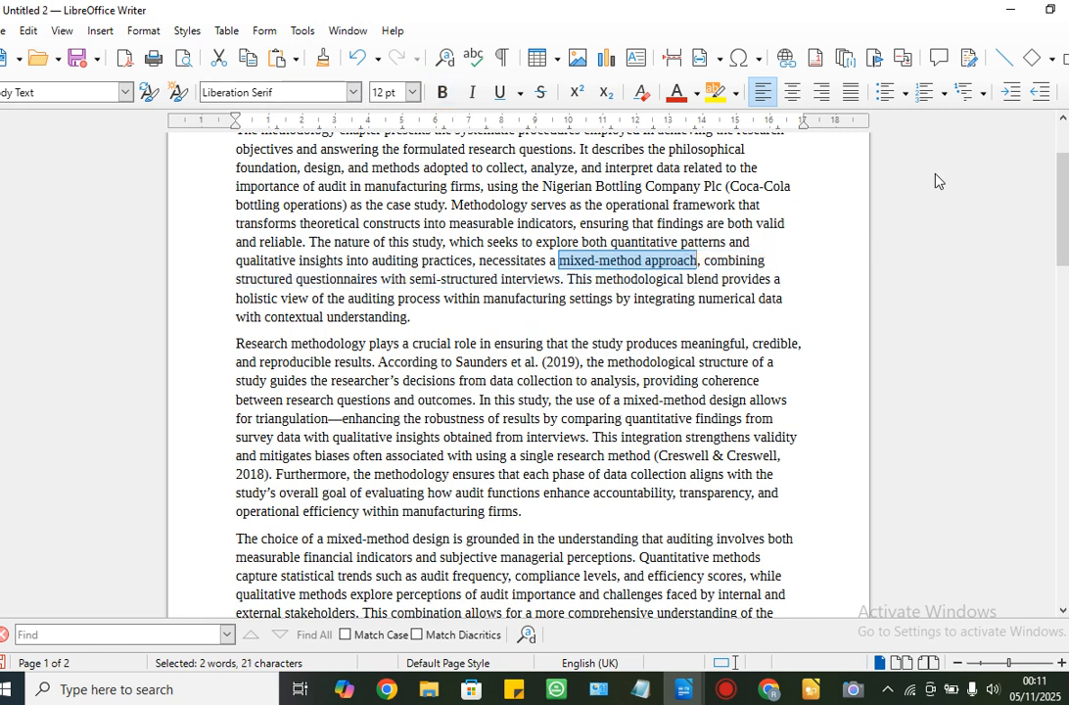
left_click_drag(1061, 229, 1060, 188)
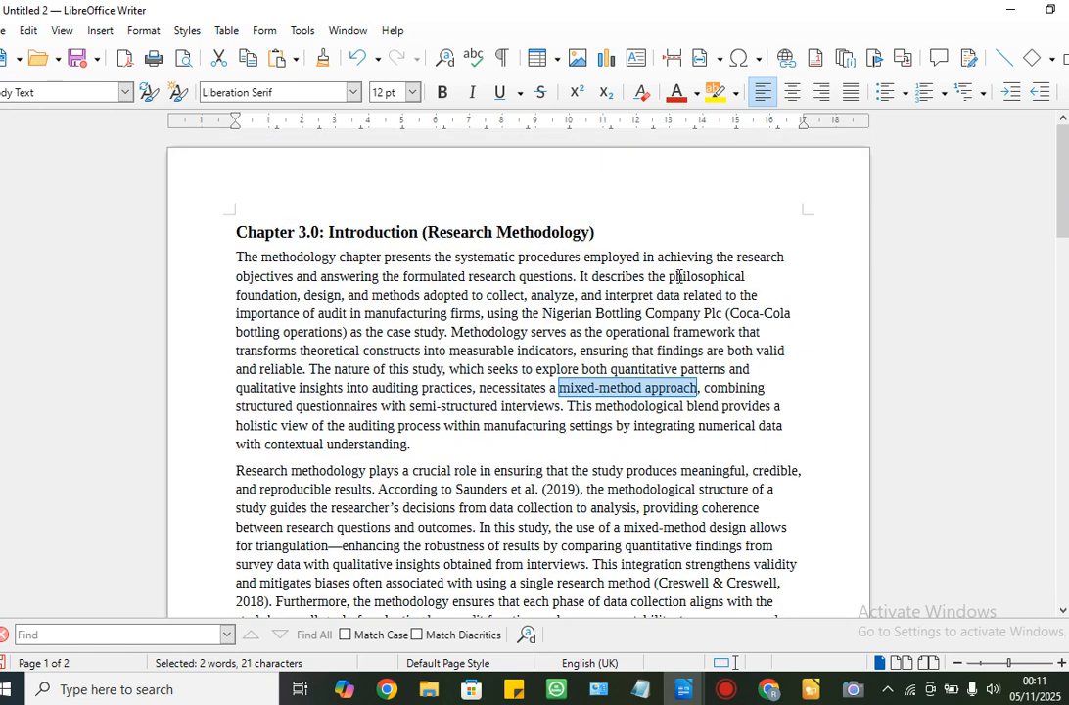
left_click(667, 350)
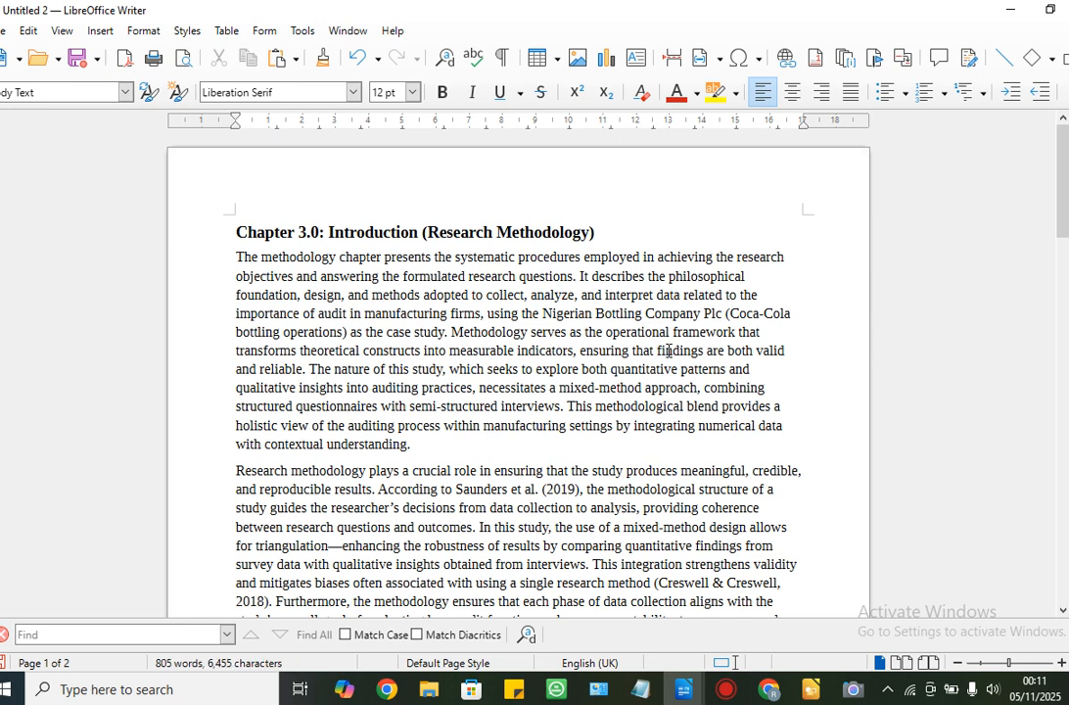